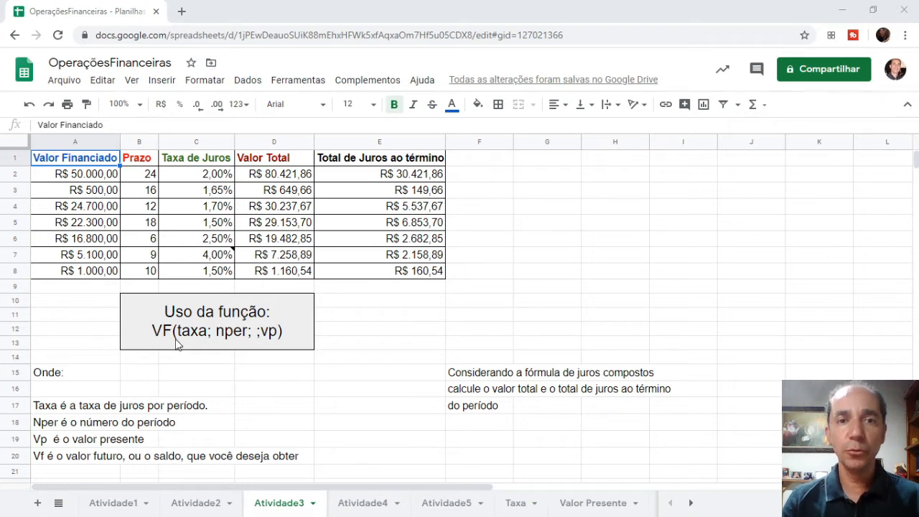
Open the Taxa sheet and enlarge the page view around the Empréstimo table.
{"action": "left_click", "coordinate": [516, 503]}
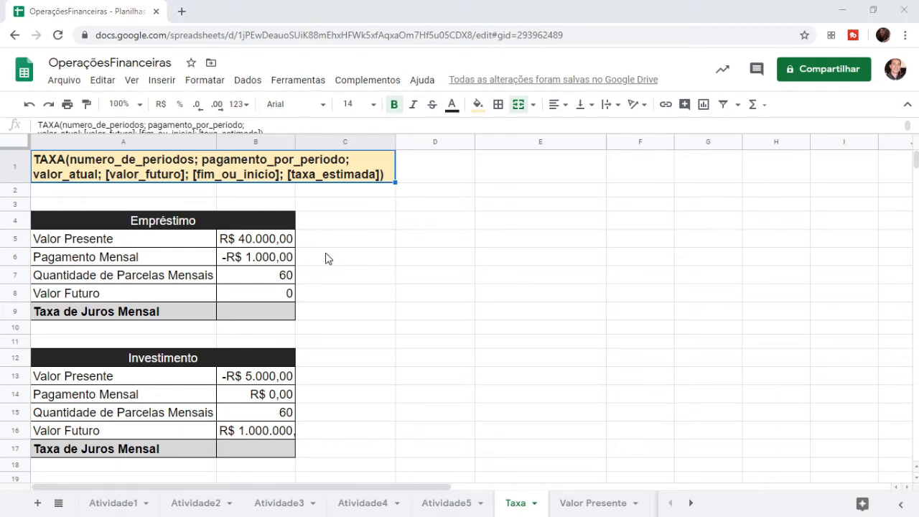
{"action": "left_click", "coordinate": [529, 222]}
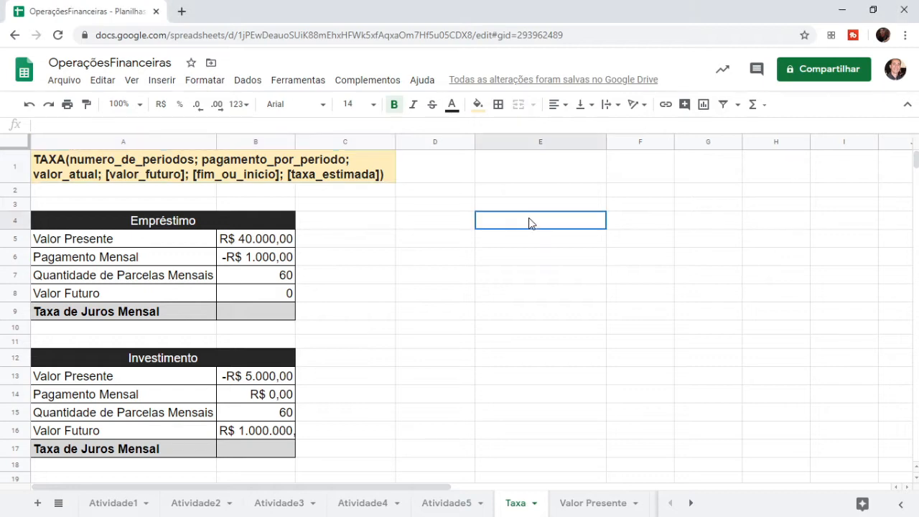
{"action": "key", "text": "ctrl+plus"}
{"action": "key", "text": "ctrl+plus"}
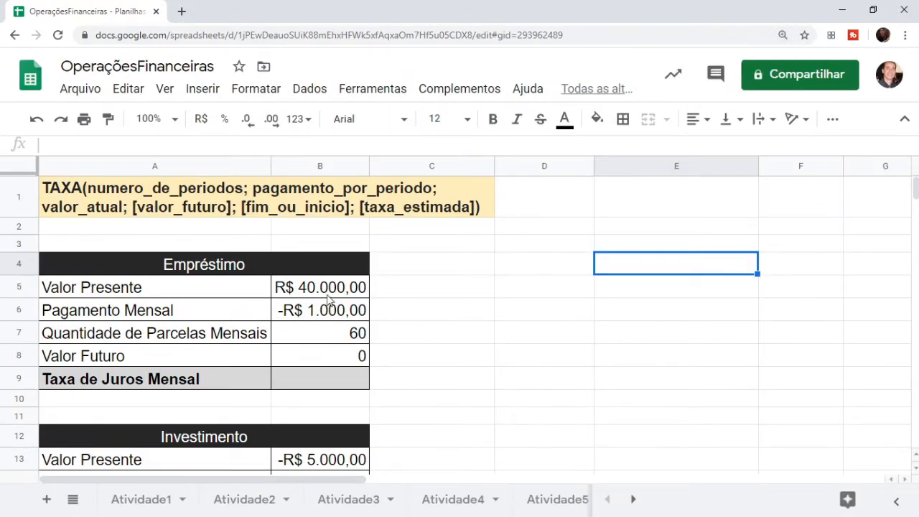
{"action": "key", "text": "ctrl+plus"}
{"action": "scroll", "coordinate": [326, 300], "scroll_direction": "right", "scroll_amount": 2}
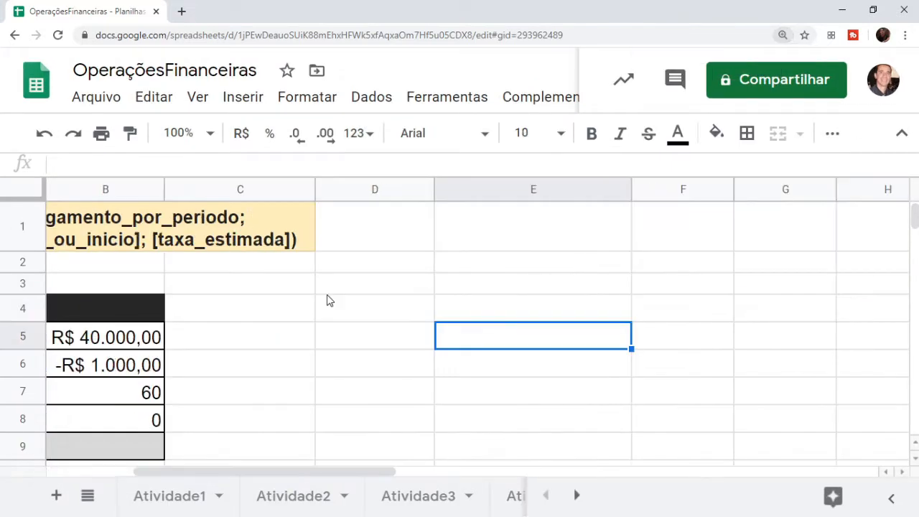
{"action": "key", "text": "Left"}
{"action": "key", "text": "Left"}
{"action": "key", "text": "Left"}
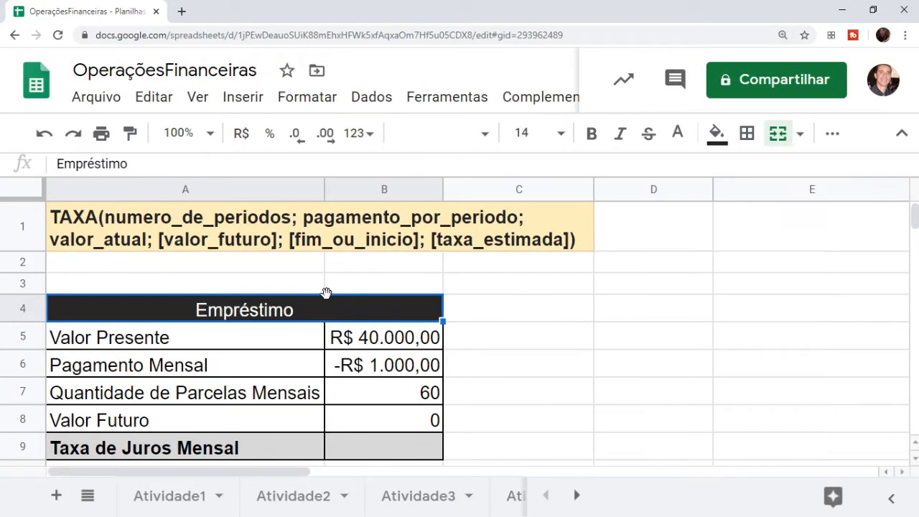
Review the row labels of the Empréstimo table from Valor Presente down to Taxa de Juros Mensal.
{"action": "key", "text": "Down"}
{"action": "key", "text": "Down"}
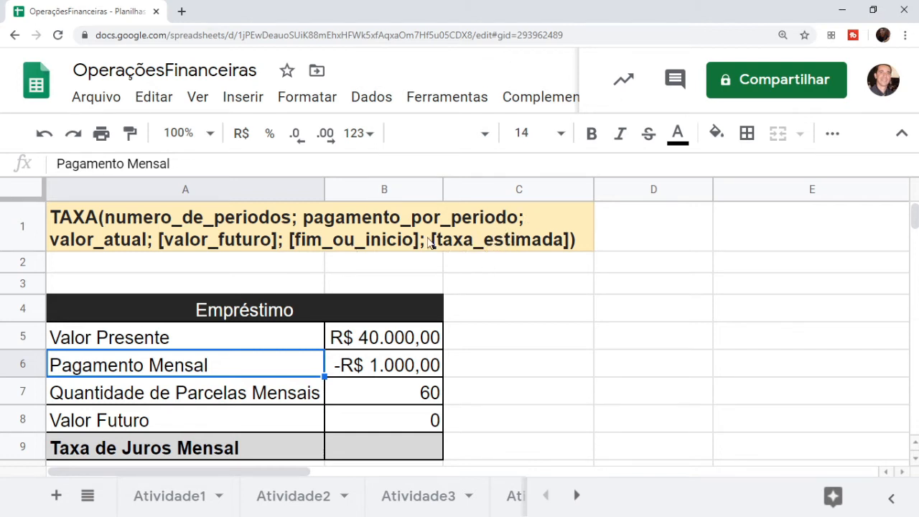
{"action": "left_click", "coordinate": [203, 339]}
{"action": "key", "text": "Down"}
{"action": "key", "text": "Down"}
{"action": "key", "text": "Down"}
{"action": "key", "text": "Down"}
{"action": "key", "text": "Right"}
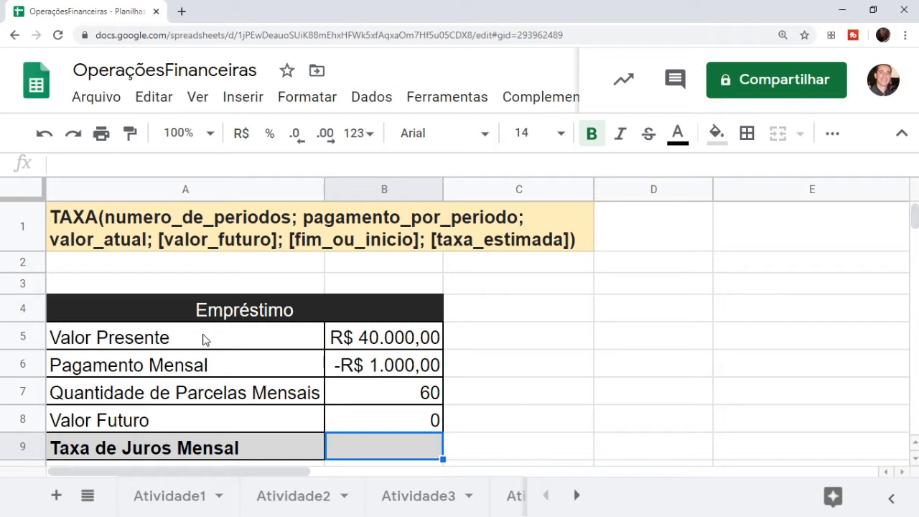
Examine the loan inputs in B5:B8: present value, monthly payment, number of monthly instalments and future value.
{"action": "key", "text": "Up"}
{"action": "key", "text": "Up"}
{"action": "key", "text": "Up"}
{"action": "key", "text": "Up"}
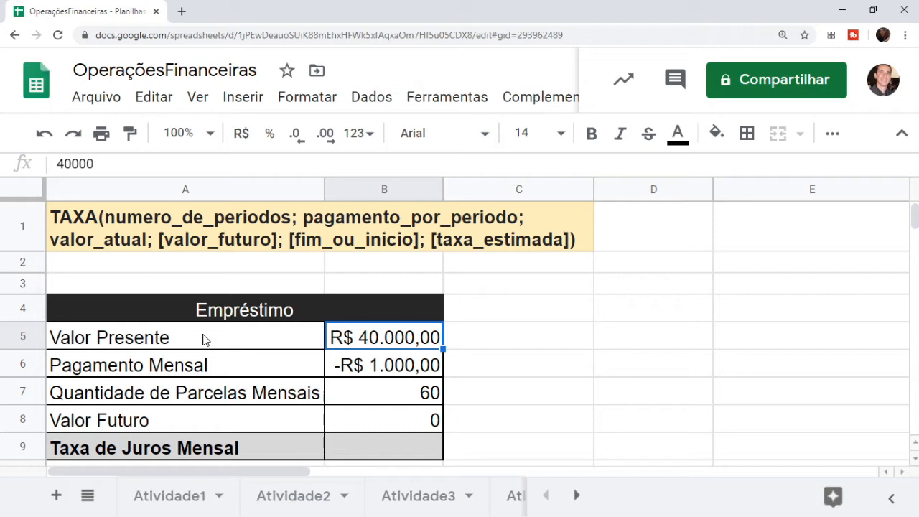
{"action": "key", "text": "Down"}
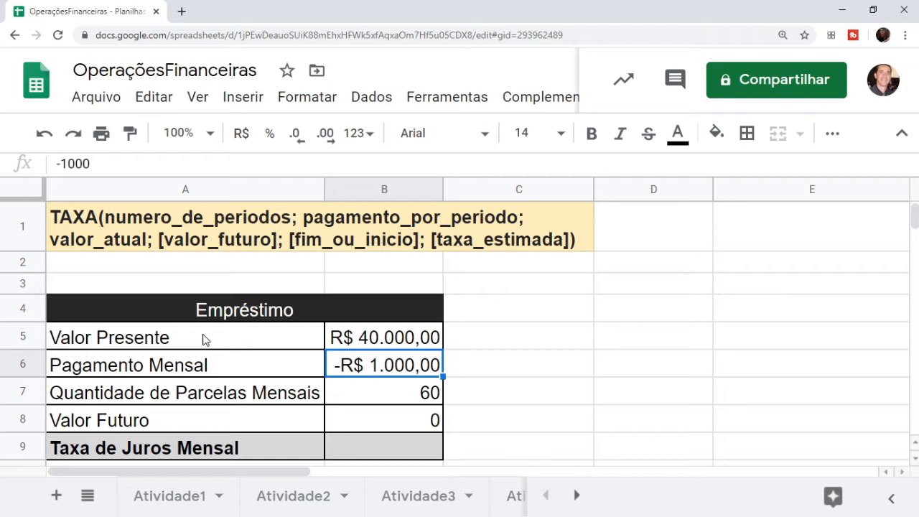
{"action": "key", "text": "Up"}
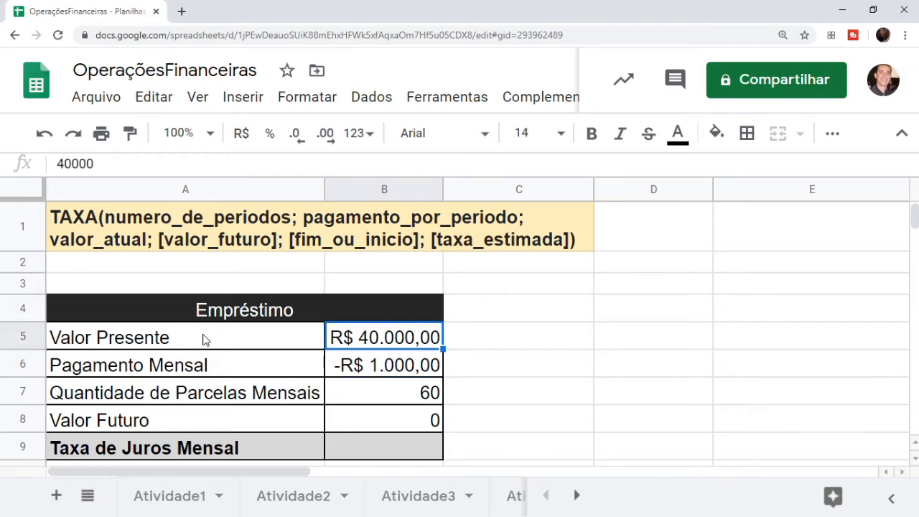
{"action": "key", "text": "Down"}
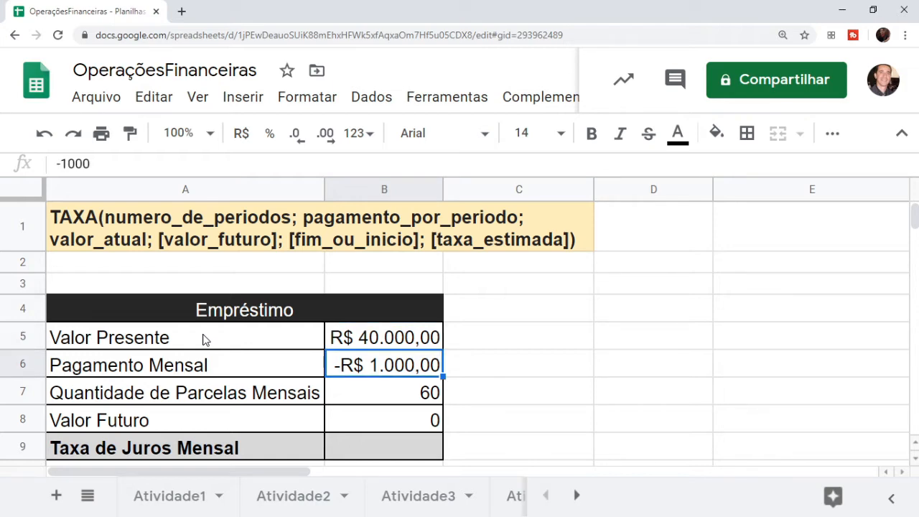
{"action": "key", "text": "Down"}
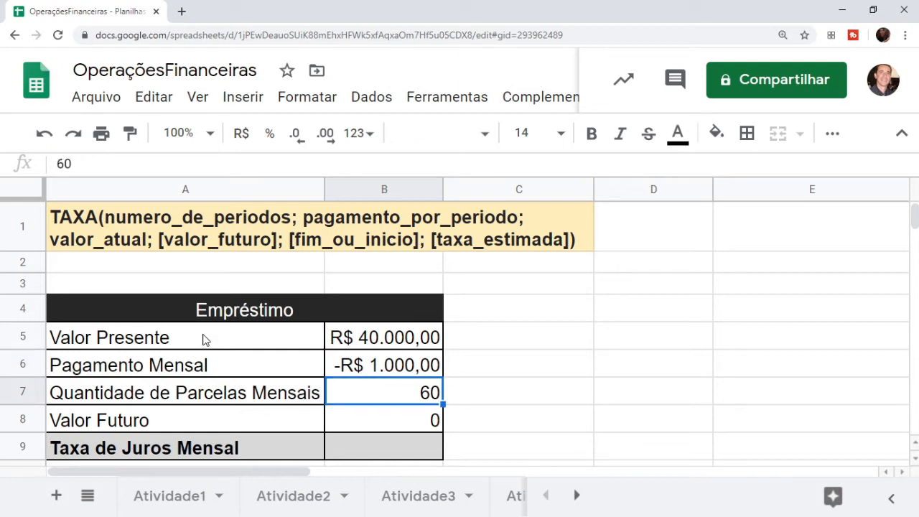
{"action": "key", "text": "Down"}
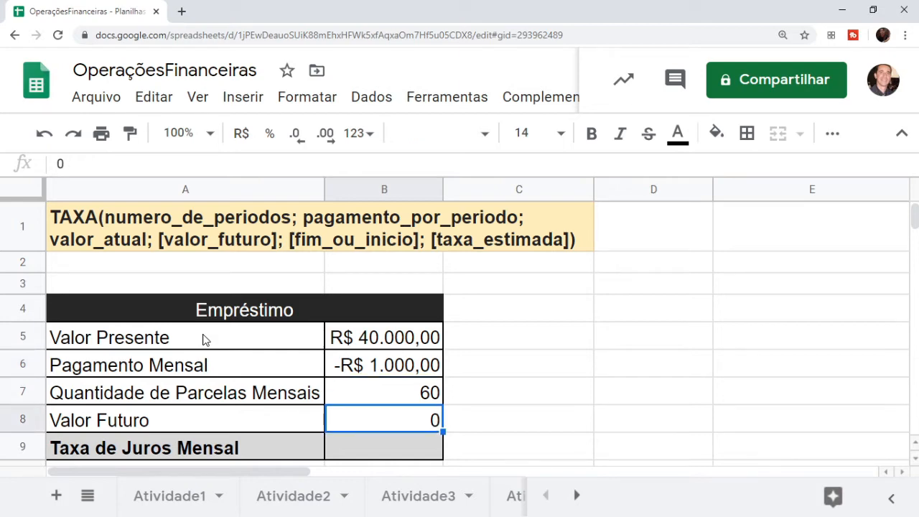
{"action": "key", "text": "Up"}
{"action": "key", "text": "Up"}
{"action": "key", "text": "Down"}
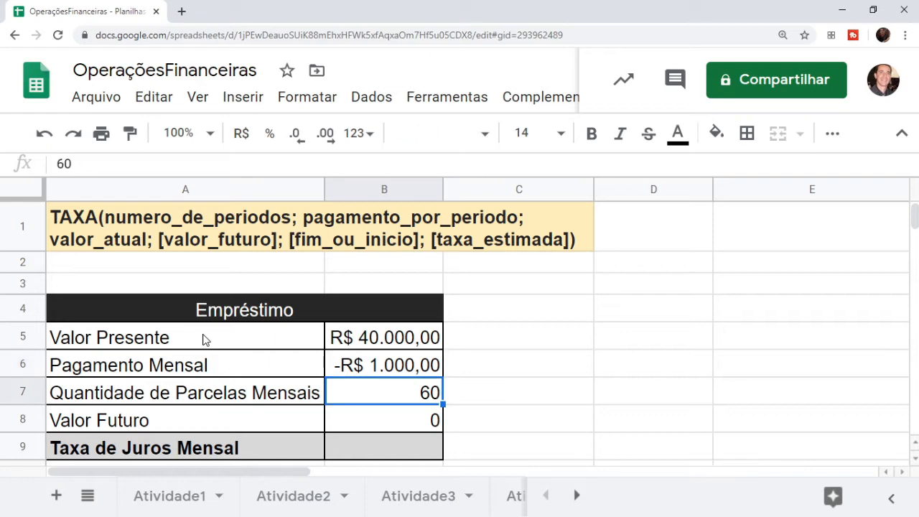
{"action": "key", "text": "Up"}
{"action": "key", "text": "Up"}
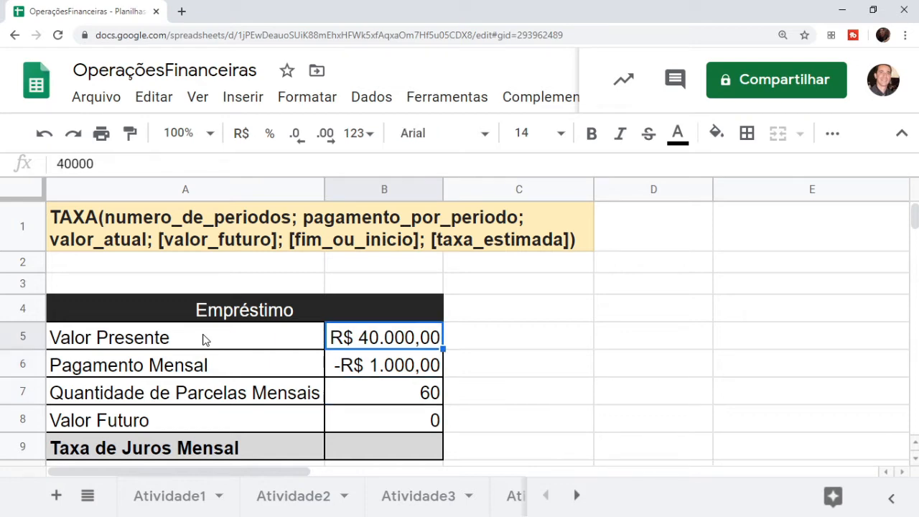
{"action": "key", "text": "Down"}
{"action": "key", "text": "Down"}
{"action": "key", "text": "Down"}
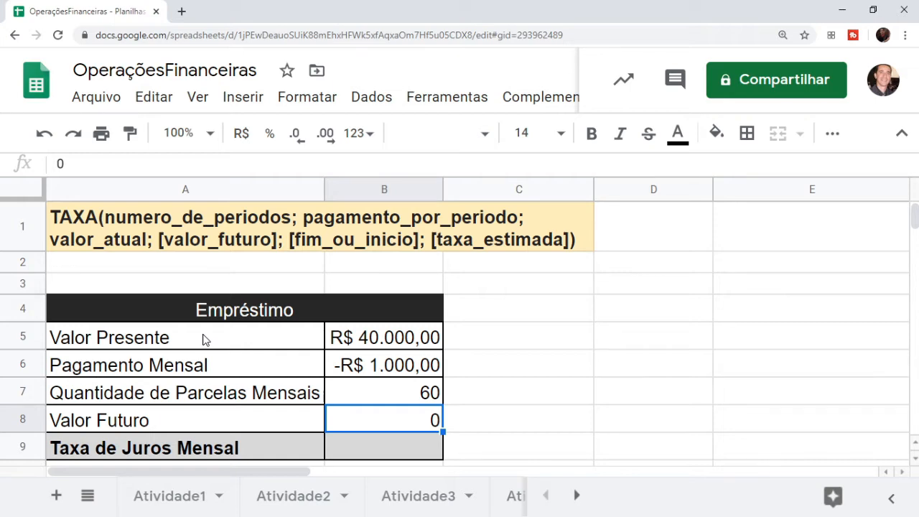
{"action": "key", "text": "Up"}
{"action": "key", "text": "Up"}
{"action": "key", "text": "Down"}
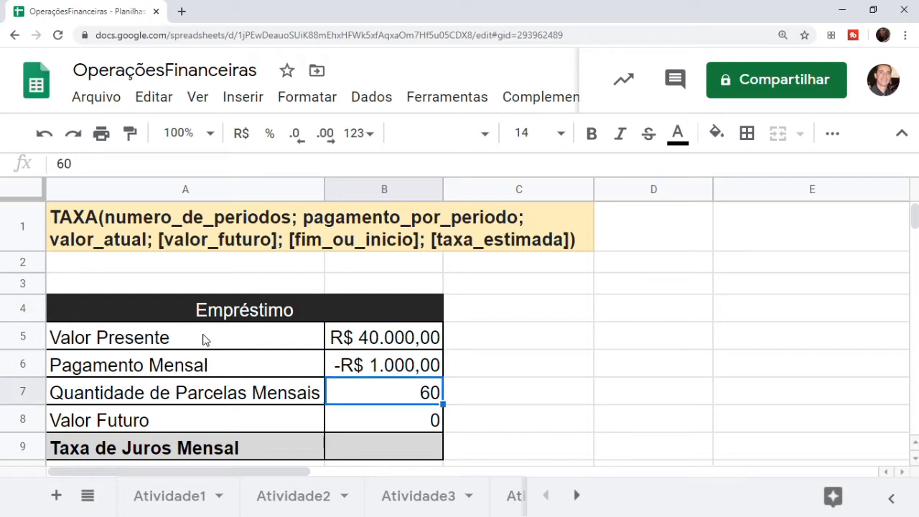
Start a TAXA formula in B9, the loan's Taxa de Juros Mensal cell, with B7 as the number of periods.
{"action": "key", "text": "Down"}
{"action": "key", "text": "Down"}
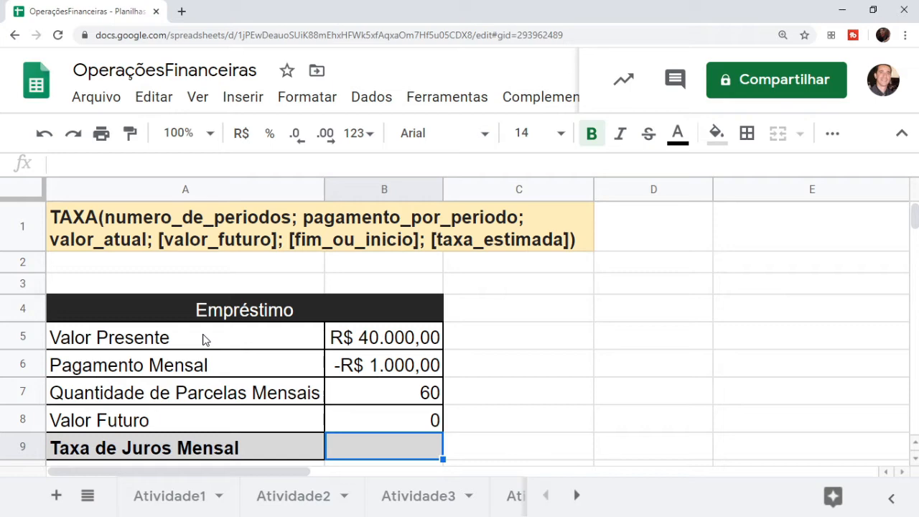
{"action": "type", "text": "="}
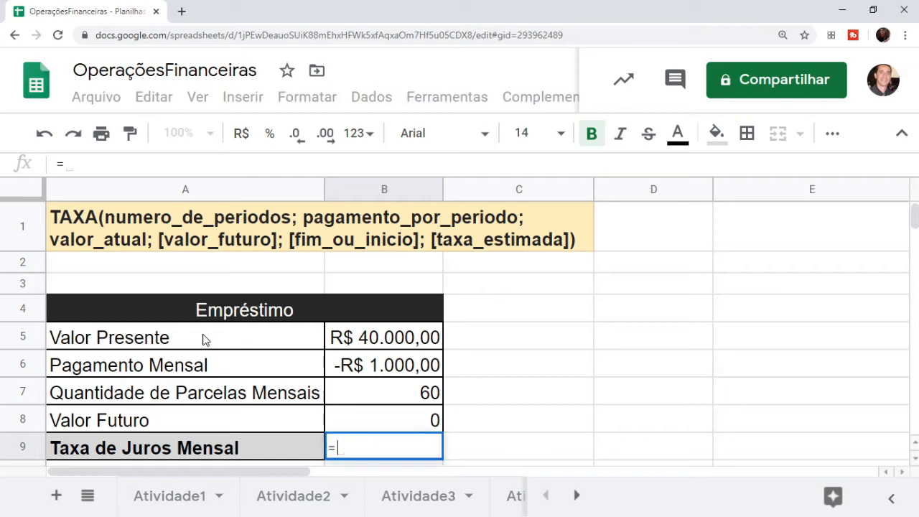
{"action": "type", "text": "T"}
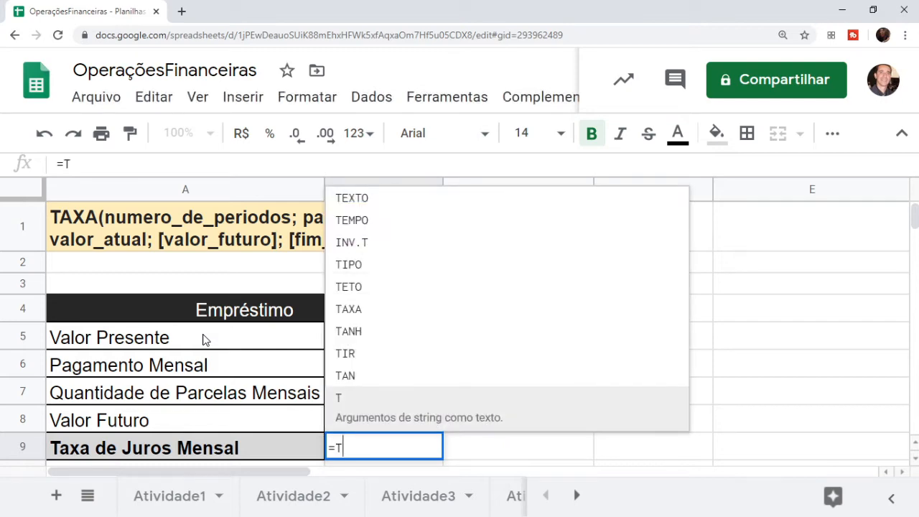
{"action": "type", "text": "AXA("}
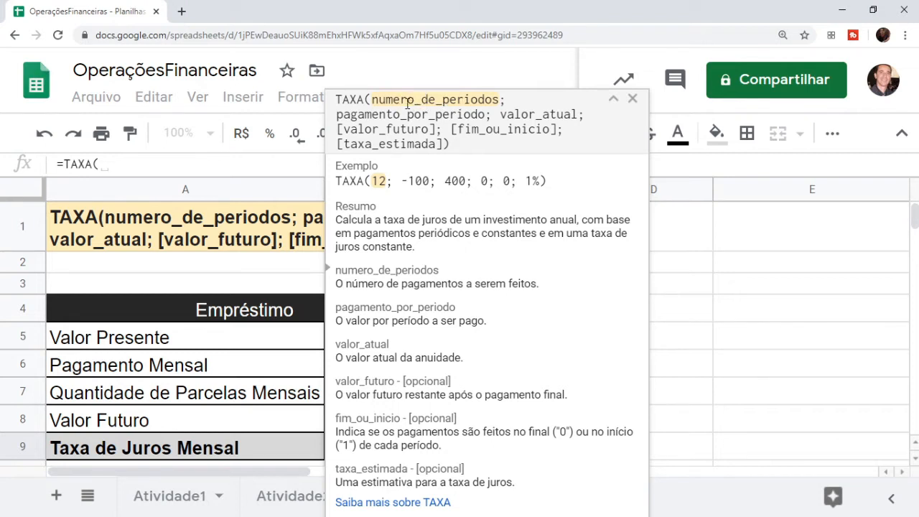
{"action": "left_click", "coordinate": [632, 98]}
{"action": "left_click", "coordinate": [376, 391]}
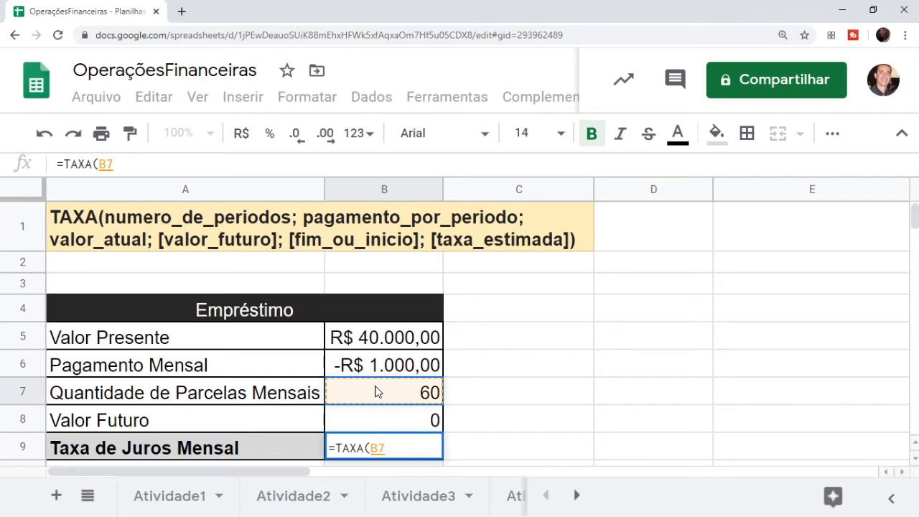
{"action": "type", "text": ";"}
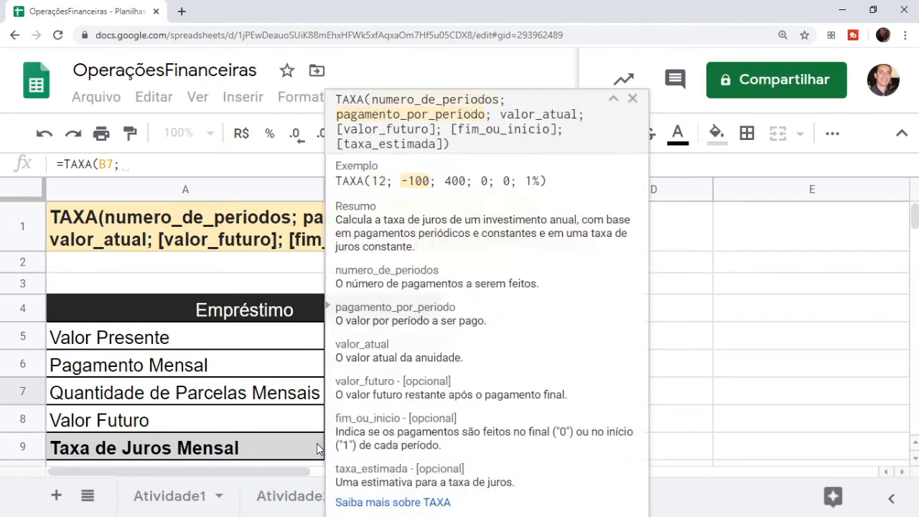
Add the monthly payment in B6 as the second argument of the TAXA formula.
{"action": "left_click", "coordinate": [317, 444]}
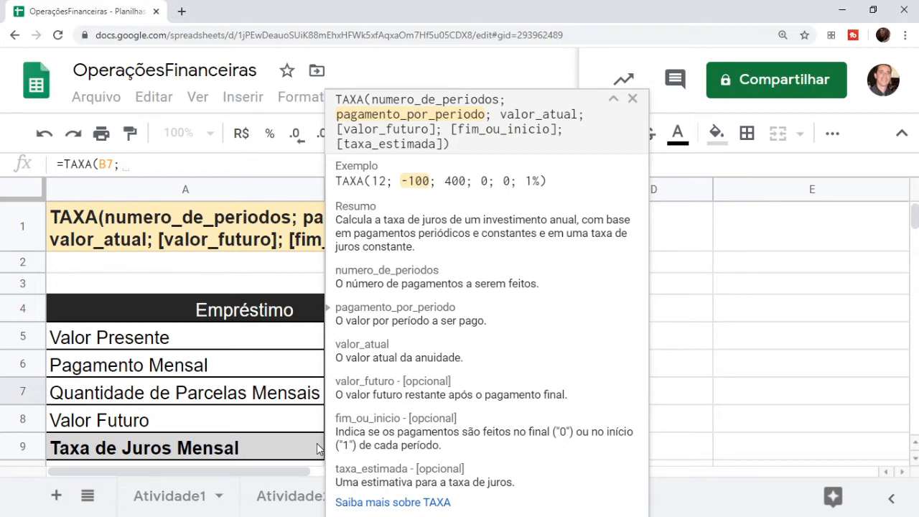
{"action": "left_click", "coordinate": [632, 98]}
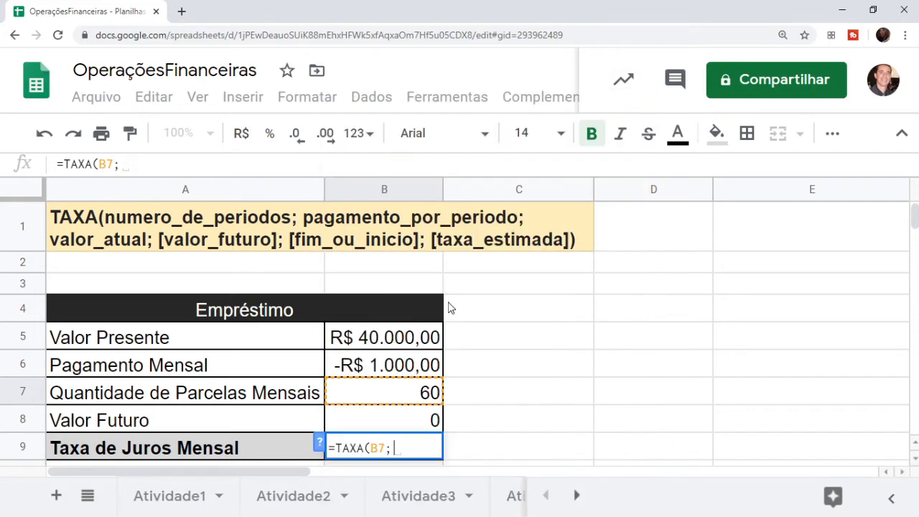
{"action": "left_click", "coordinate": [387, 366]}
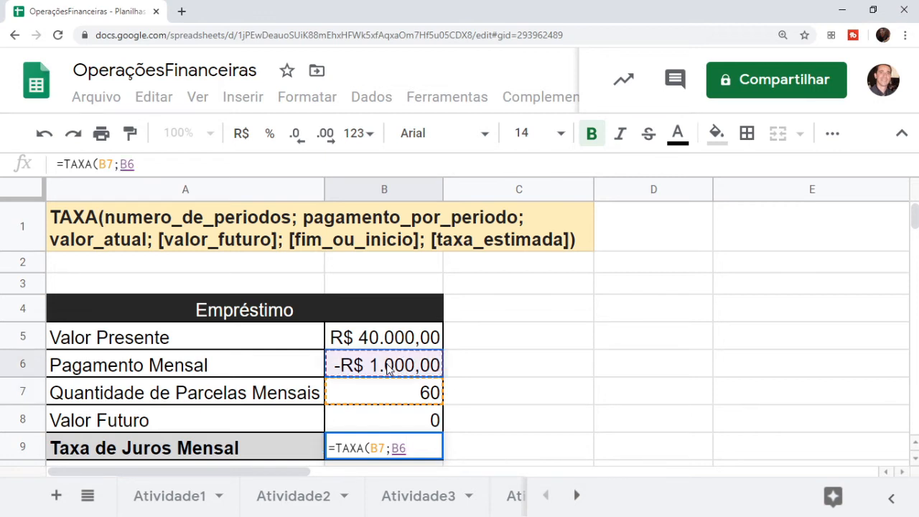
{"action": "type", "text": ";"}
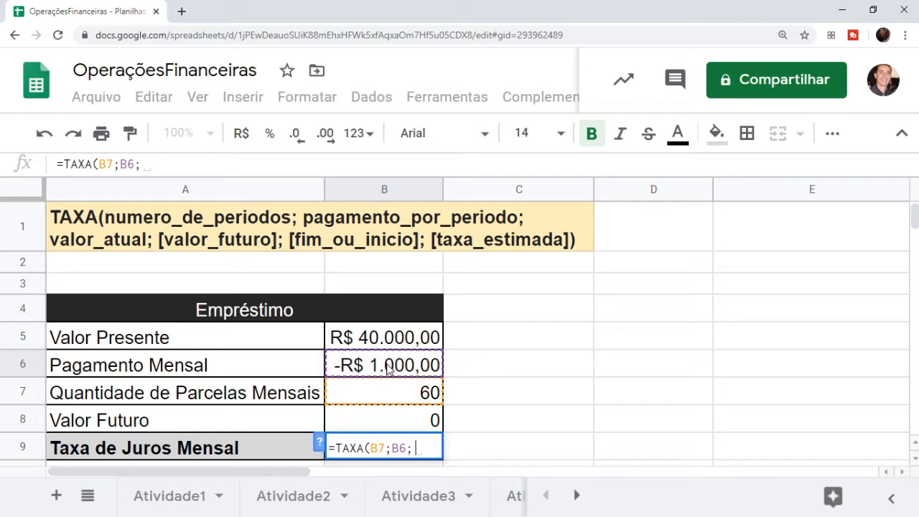
{"action": "left_click", "coordinate": [317, 431]}
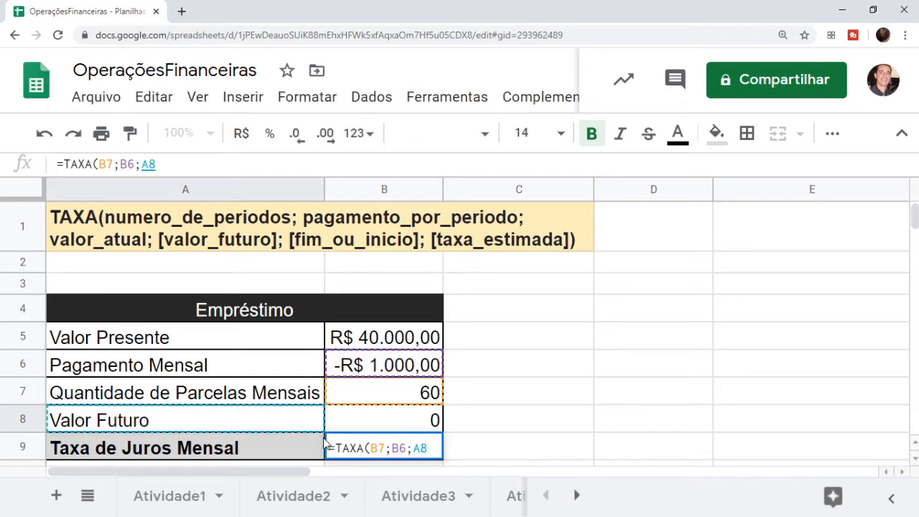
{"action": "left_click", "coordinate": [433, 447]}
{"action": "key", "text": "BackSpace"}
{"action": "key", "text": "BackSpace"}
{"action": "key", "text": "BackSpace"}
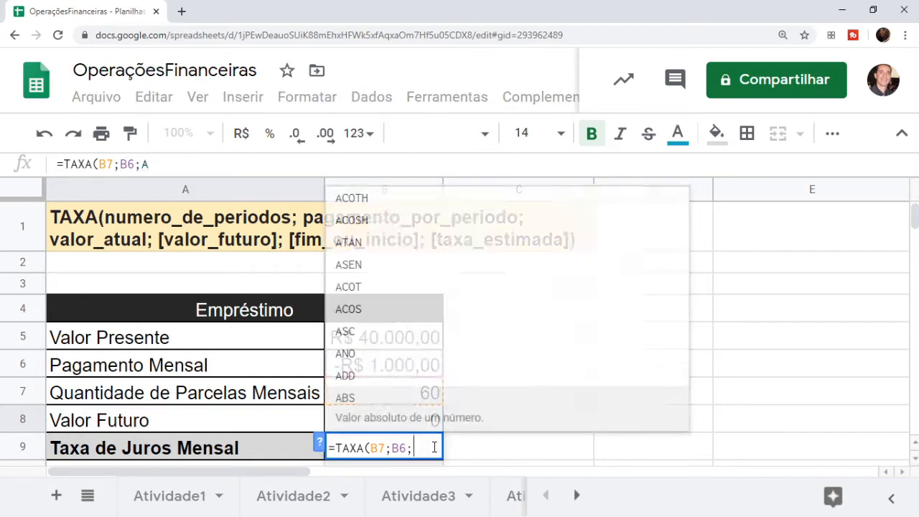
{"action": "left_click", "coordinate": [320, 443]}
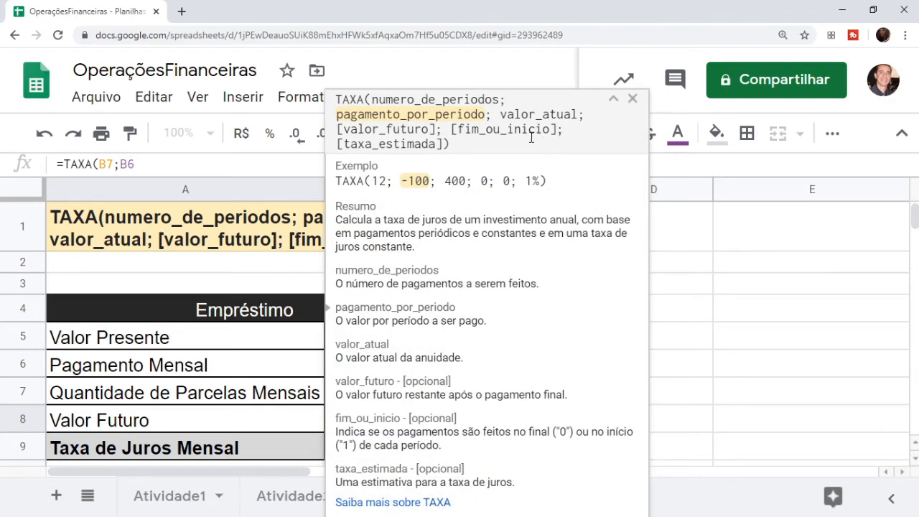
{"action": "left_click", "coordinate": [633, 99]}
{"action": "left_click", "coordinate": [381, 345]}
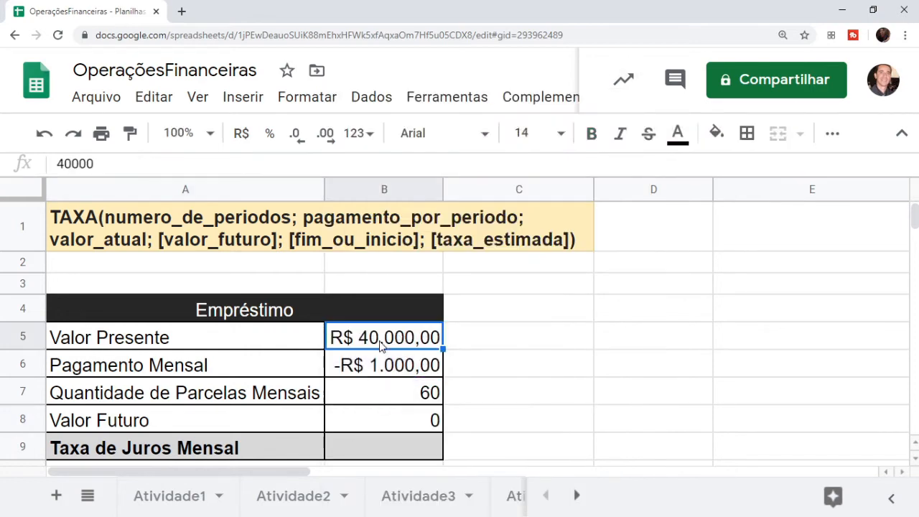
Complete the TAXA formula in B9 with the present value in B5 as its third argument.
{"action": "left_click", "coordinate": [385, 450]}
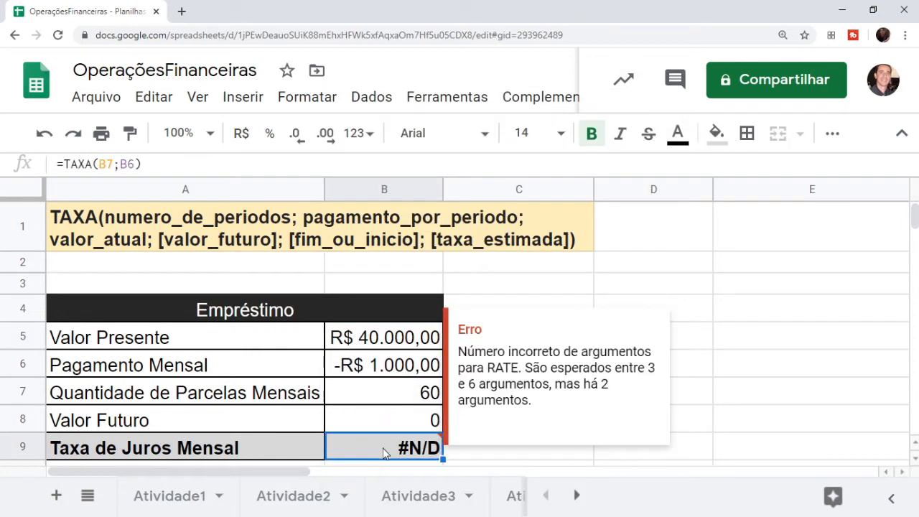
{"action": "double_click", "coordinate": [384, 451]}
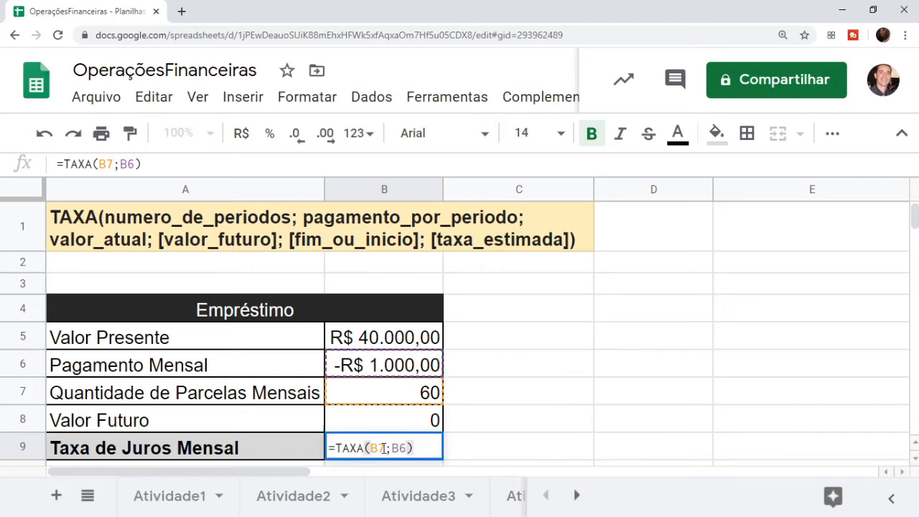
{"action": "key", "text": "BackSpace"}
{"action": "type", "text": ";"}
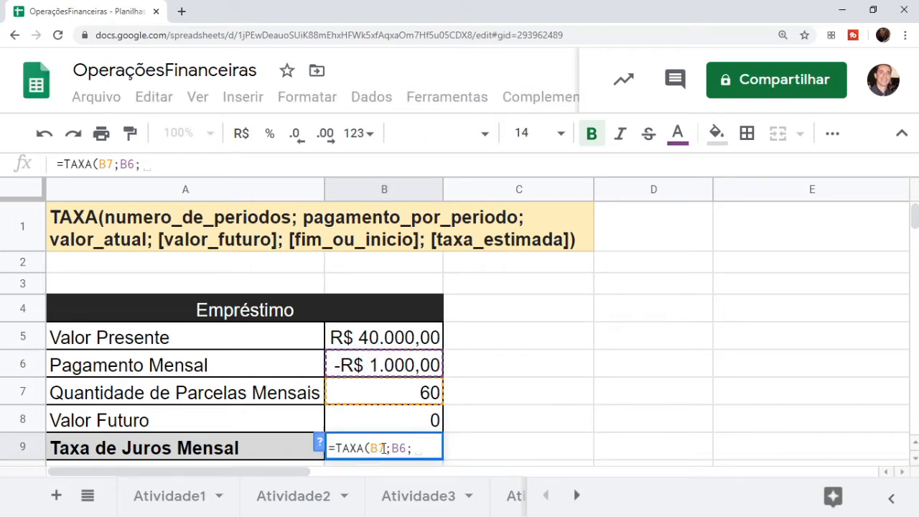
{"action": "left_click", "coordinate": [408, 339]}
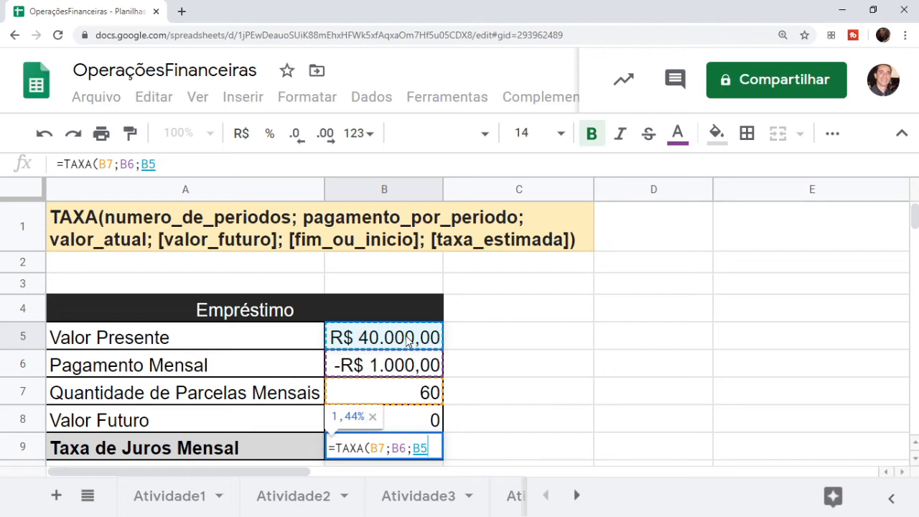
{"action": "type", "text": ")"}
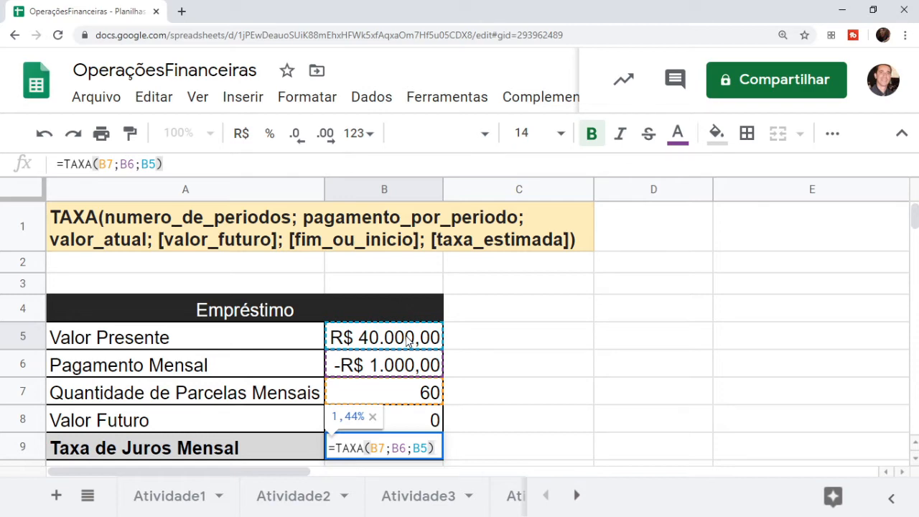
{"action": "key", "text": "Return"}
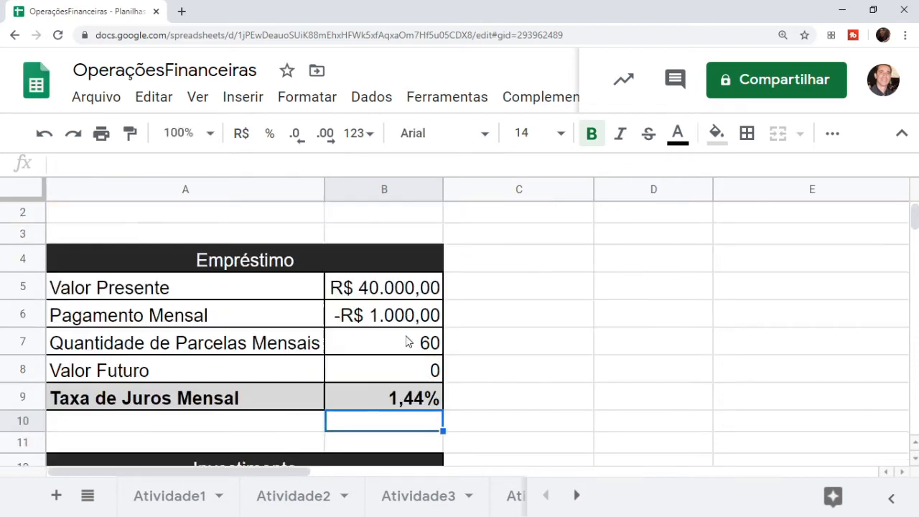
Reduce the loan rate in B9 to no decimal places, and restore its two decimal places.
{"action": "key", "text": "Up"}
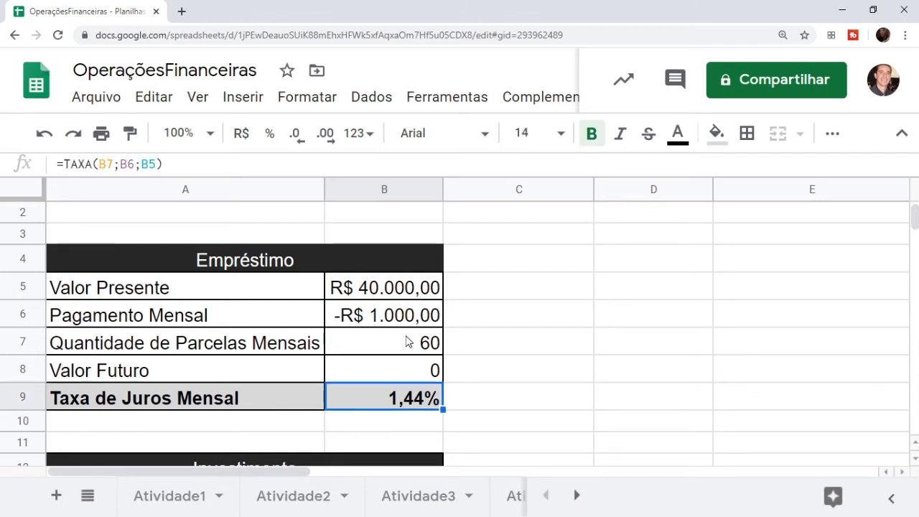
{"action": "left_click", "coordinate": [297, 136]}
{"action": "left_click", "coordinate": [297, 137]}
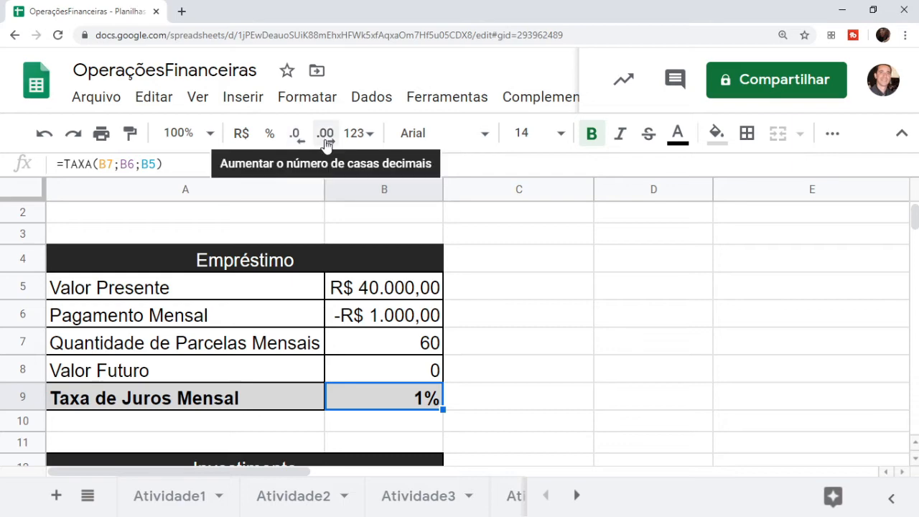
{"action": "left_click", "coordinate": [325, 133]}
{"action": "left_click", "coordinate": [326, 133]}
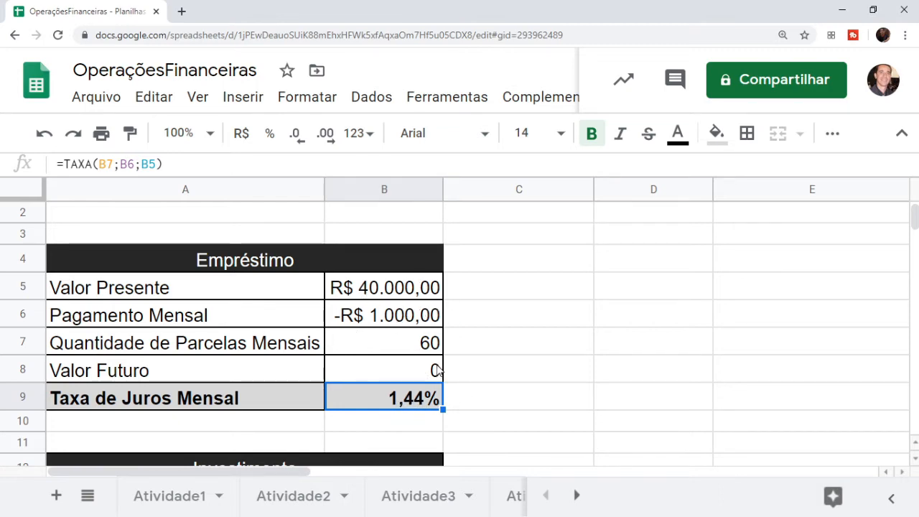
{"action": "left_click", "coordinate": [488, 403]}
{"action": "key", "text": "Right"}
{"action": "key", "text": "Up"}
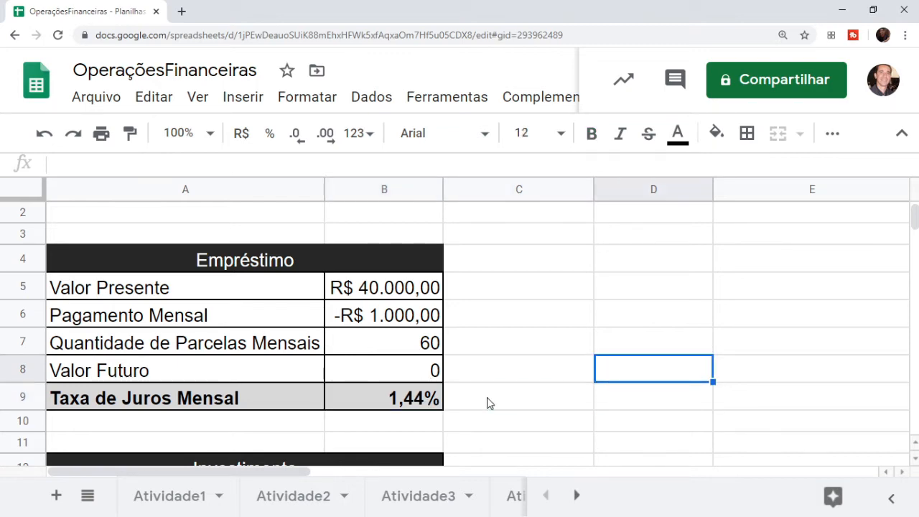
{"action": "key", "text": "Left"}
{"action": "key", "text": "Down"}
{"action": "key", "text": "Right"}
{"action": "key", "text": "Up"}
{"action": "key", "text": "Up"}
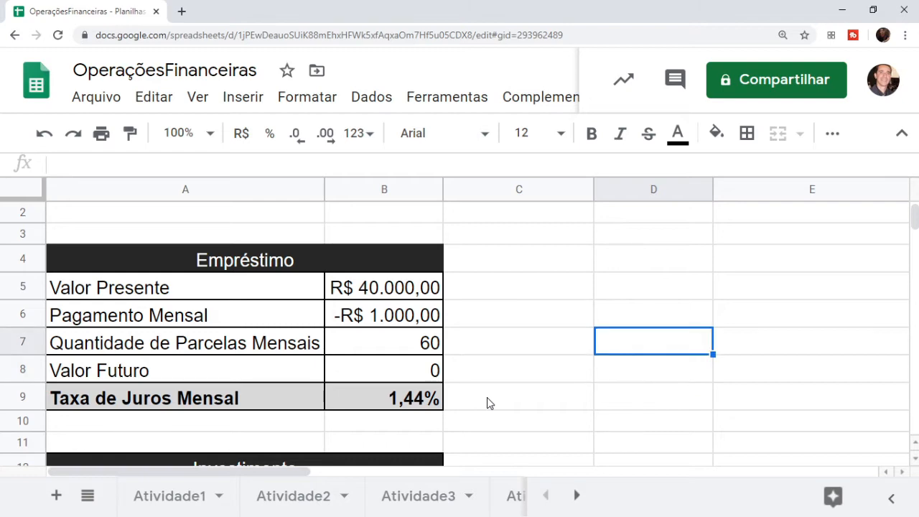
{"action": "key", "text": "Right"}
{"action": "key", "text": "Left"}
{"action": "key", "text": "Left"}
{"action": "key", "text": "Left"}
{"action": "key", "text": "Left"}
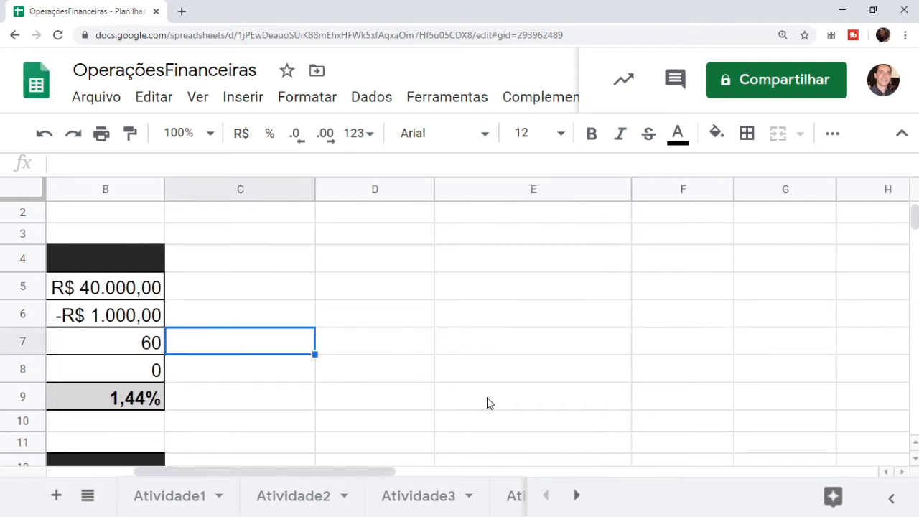
Enter the label VF in D7, beside the Empréstimo table.
{"action": "key", "text": "Right"}
{"action": "key", "text": "Right"}
{"action": "key", "text": "Right"}
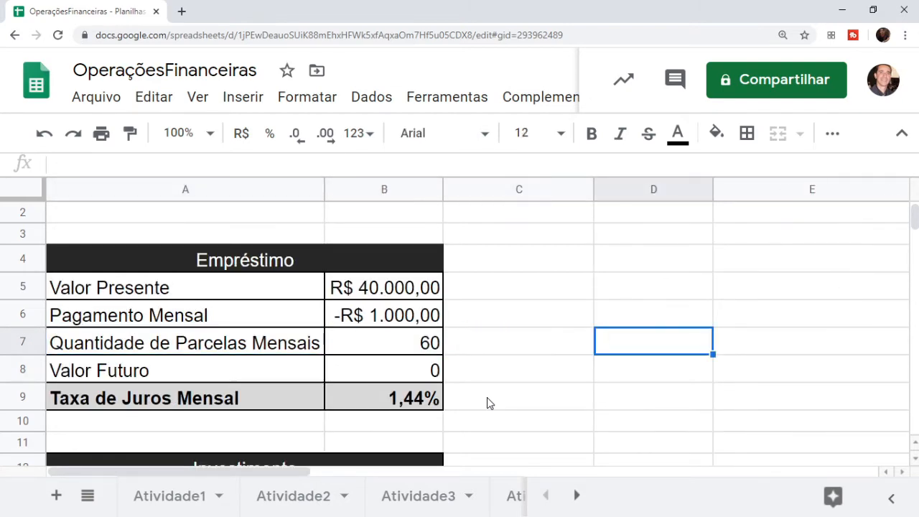
{"action": "type", "text": "Vf"}
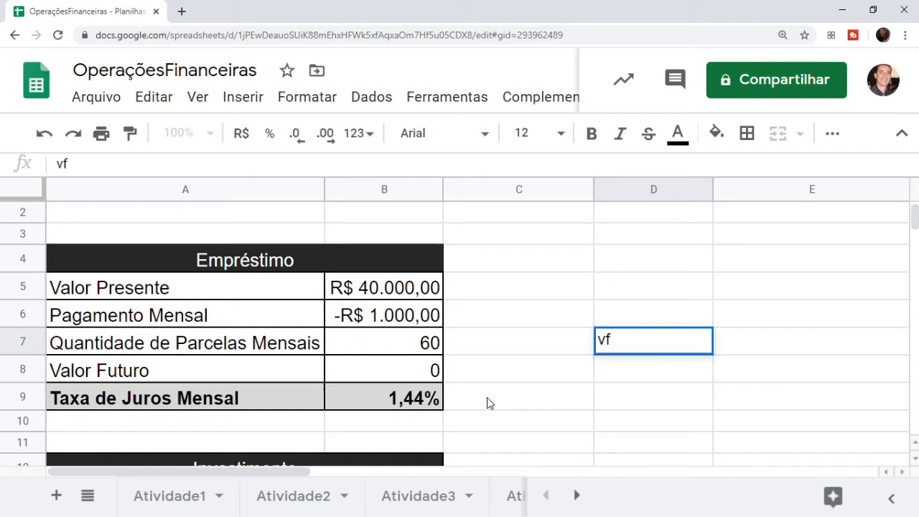
{"action": "key", "text": "BackSpace"}
{"action": "type", "text": "F"}
{"action": "key", "text": "Return"}
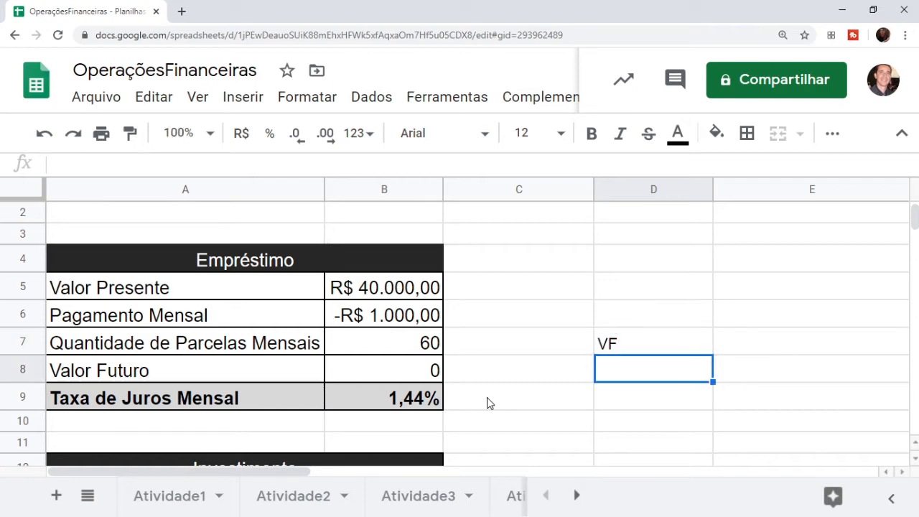
{"action": "key", "text": "Up"}
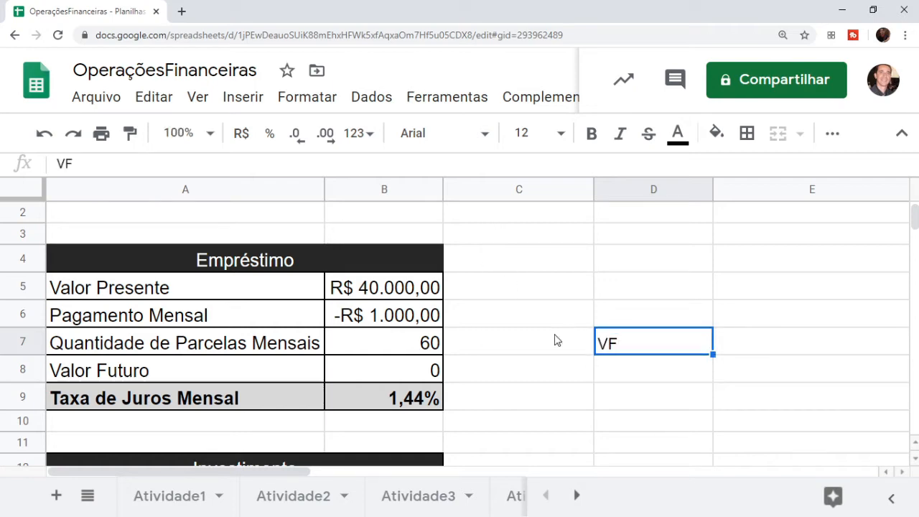
Start a VF formula in D8 with the rate in B9 and the number of instalments in B7.
{"action": "left_click", "coordinate": [614, 372]}
{"action": "type", "text": "="}
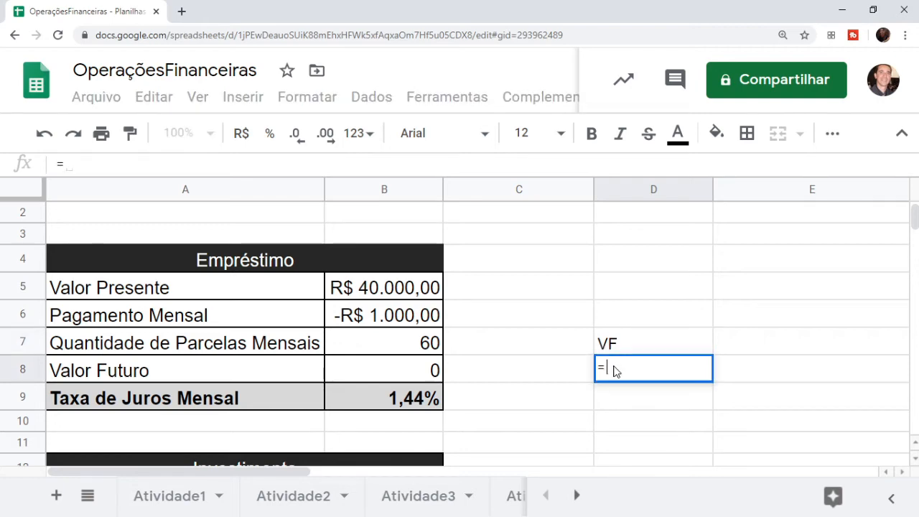
{"action": "type", "text": "VF("}
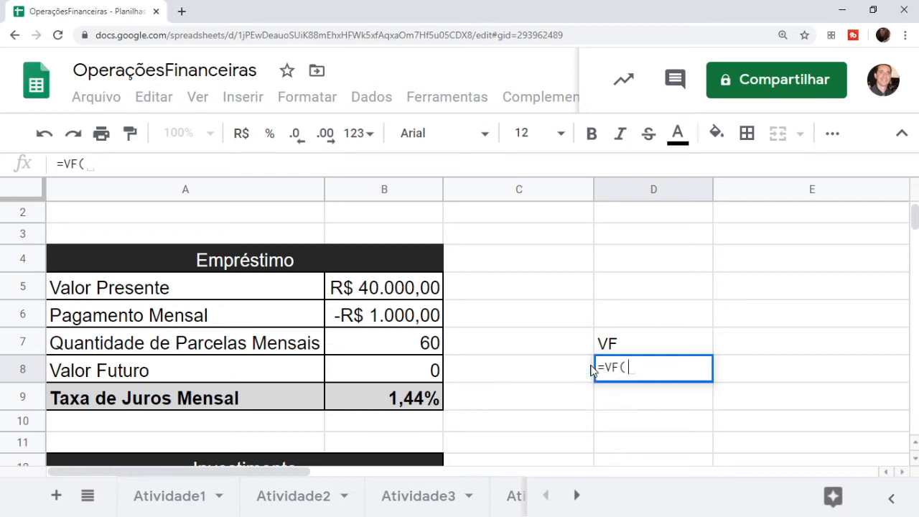
{"action": "left_click", "coordinate": [589, 367]}
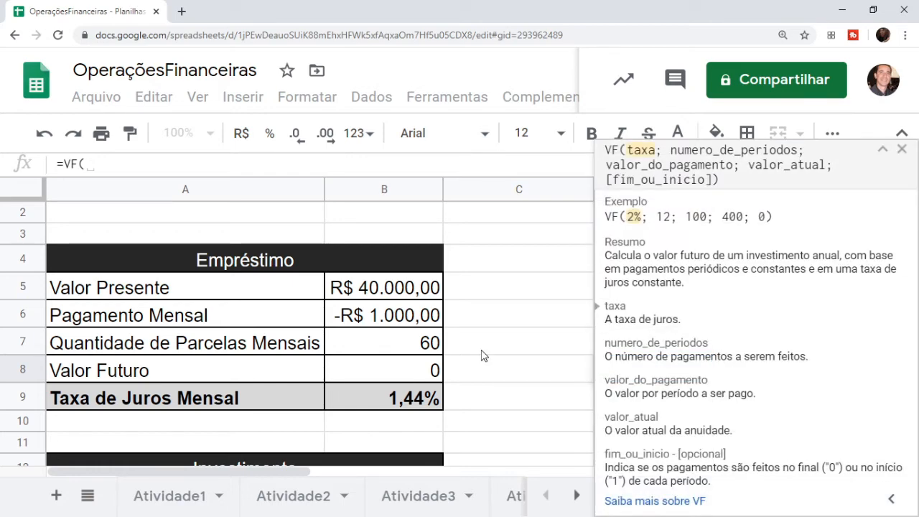
{"action": "left_click", "coordinate": [418, 402]}
{"action": "type", "text": ";"}
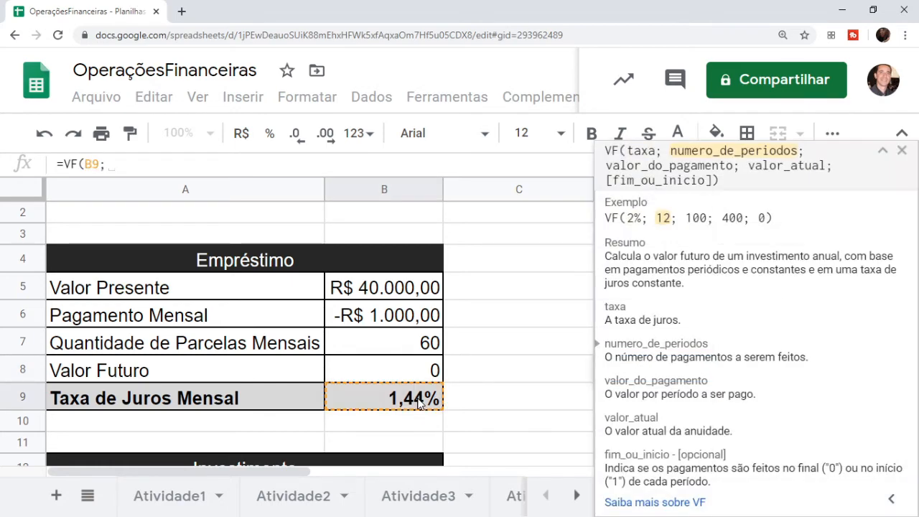
{"action": "left_click", "coordinate": [419, 347]}
{"action": "type", "text": ";"}
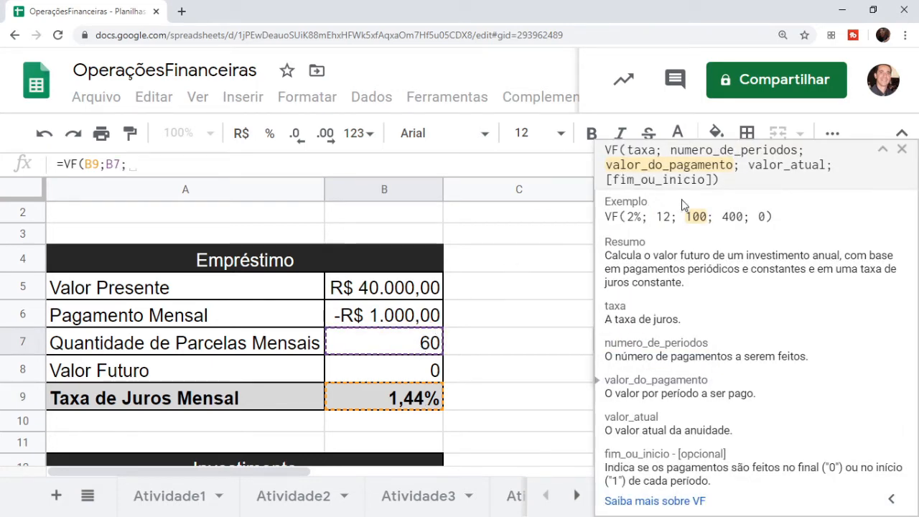
Complete the VF formula in D8 with the monthly payment in B6 and the present value in B5.
{"action": "left_click", "coordinate": [410, 315]}
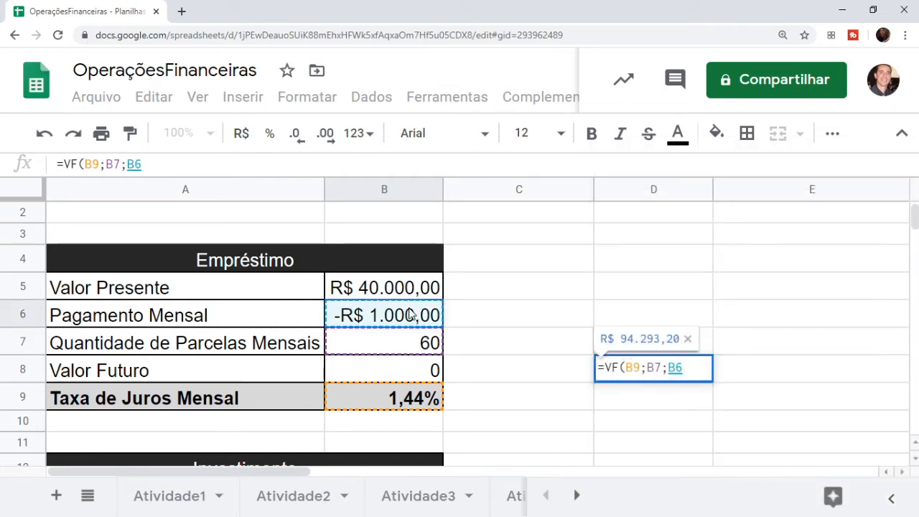
{"action": "type", "text": ";"}
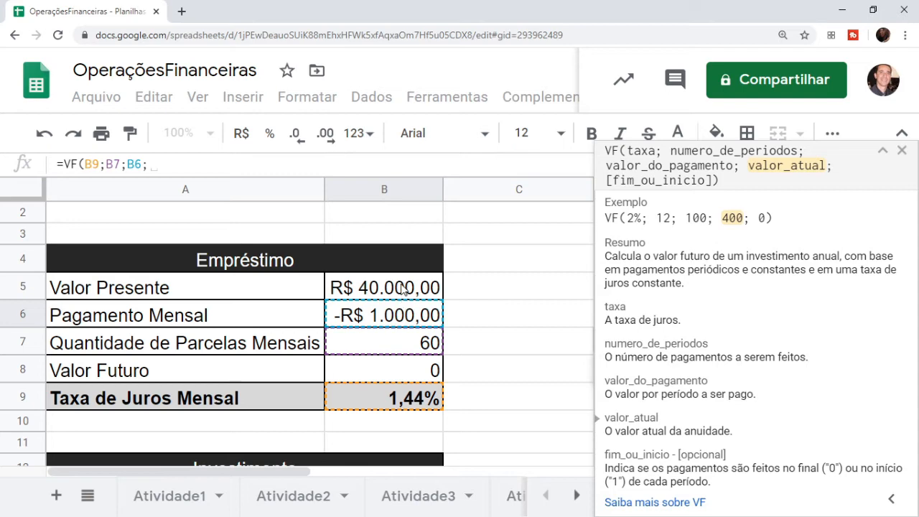
{"action": "left_click", "coordinate": [404, 288]}
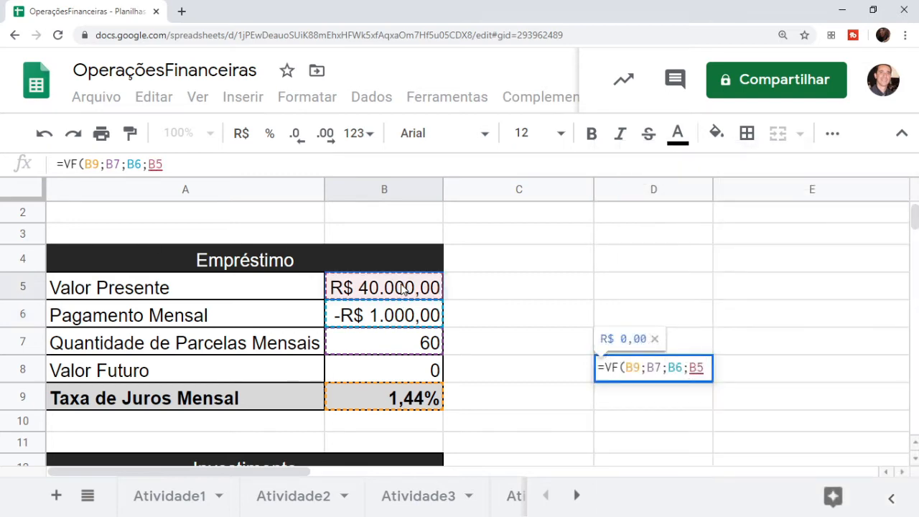
{"action": "type", "text": ")"}
{"action": "key", "text": "Return"}
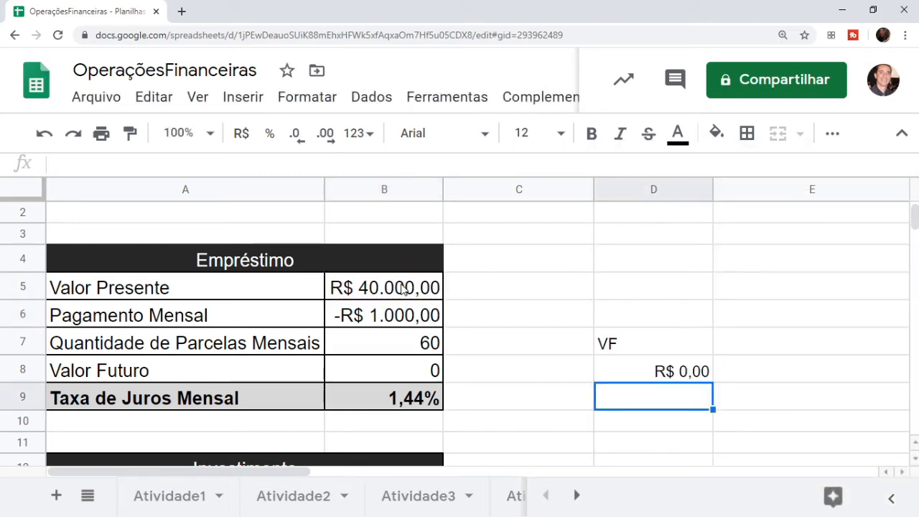
Compare the VF formula's result in D8 with the loan's Valor Futuro in B8.
{"action": "key", "text": "Up"}
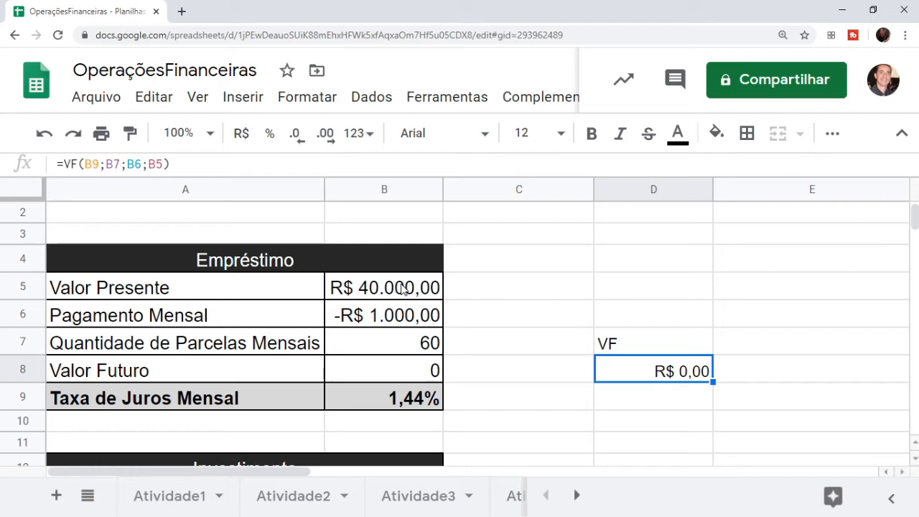
{"action": "left_click", "coordinate": [375, 376]}
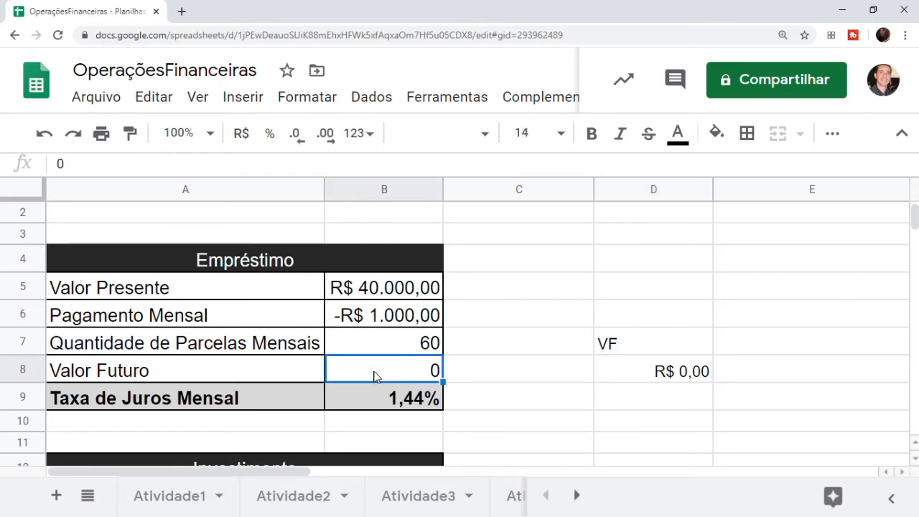
{"action": "left_click", "coordinate": [657, 371]}
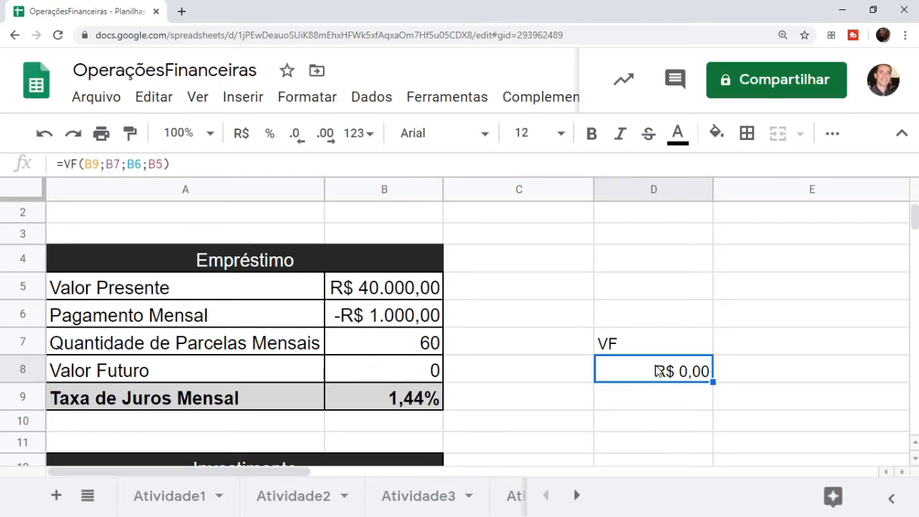
Apply all borders to D7:D8 and fill the VF label cell D7 with grey.
{"action": "left_click_drag", "start_coordinate": [652, 351], "coordinate": [652, 357]}
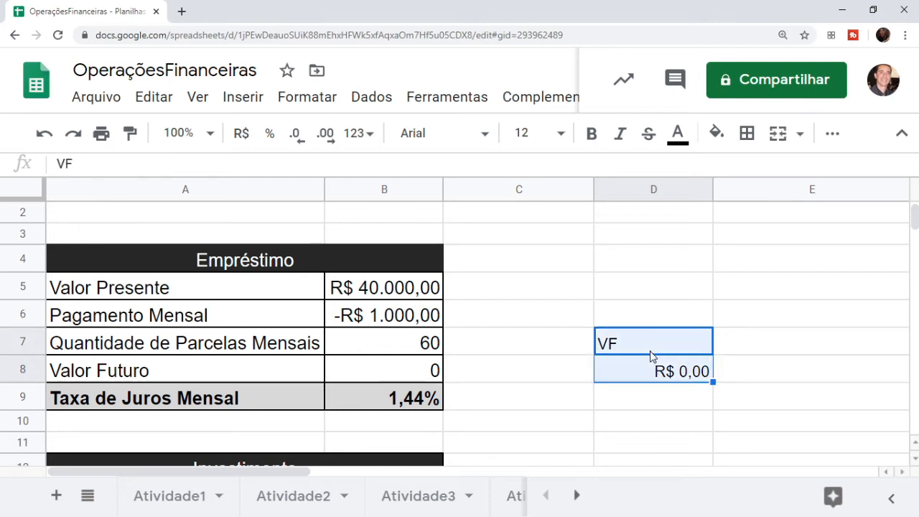
{"action": "left_click", "coordinate": [747, 133]}
{"action": "left_click", "coordinate": [590, 178]}
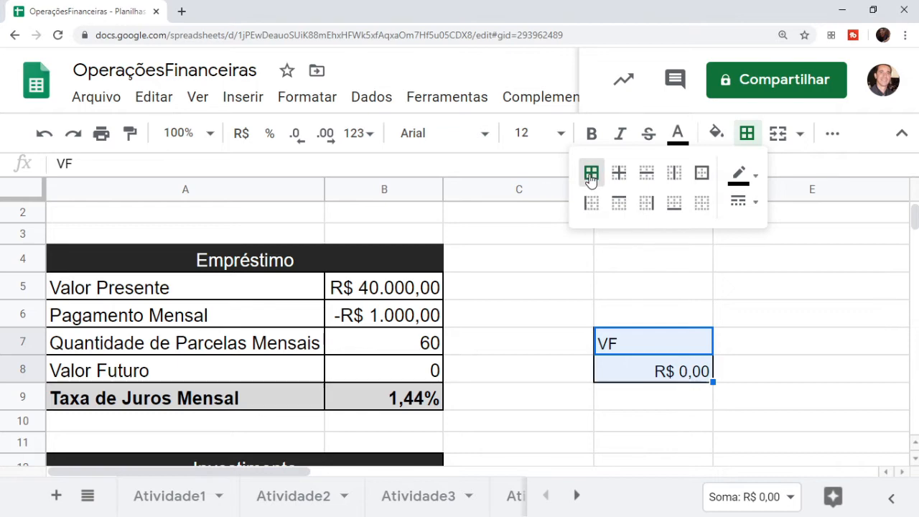
{"action": "left_click", "coordinate": [624, 344]}
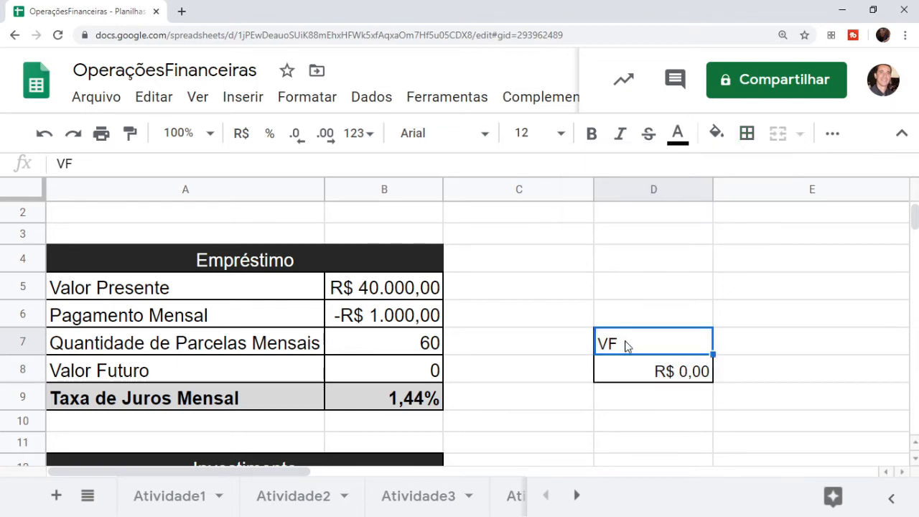
{"action": "left_click", "coordinate": [716, 133]}
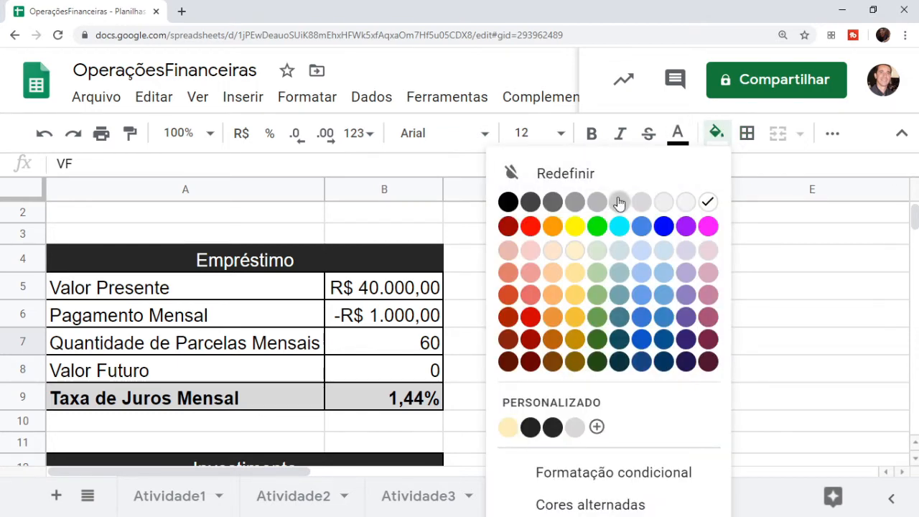
{"action": "left_click", "coordinate": [596, 201]}
{"action": "left_click", "coordinate": [609, 286]}
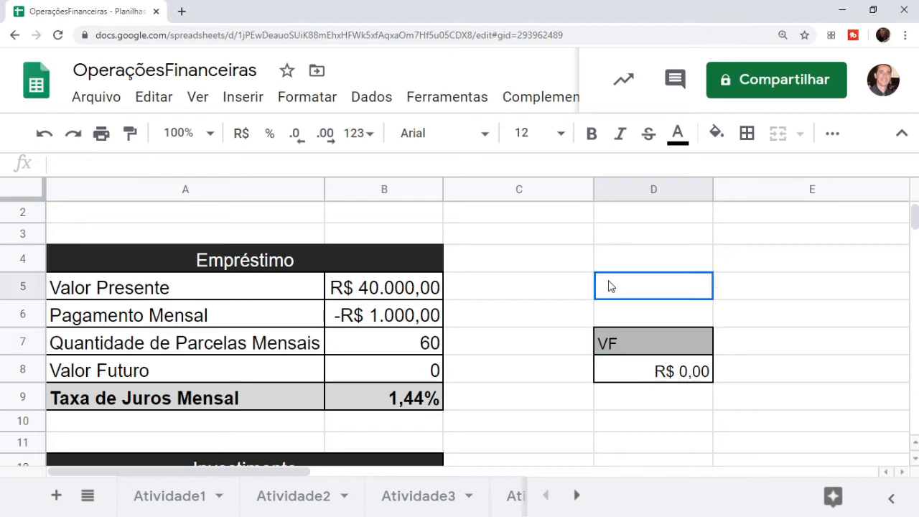
Go down to the Investimento table in rows 12 to 17 and view its inputs.
{"action": "key", "text": "Down"}
{"action": "key", "text": "Down"}
{"action": "key", "text": "Down"}
{"action": "key", "text": "Left"}
{"action": "key", "text": "Left"}
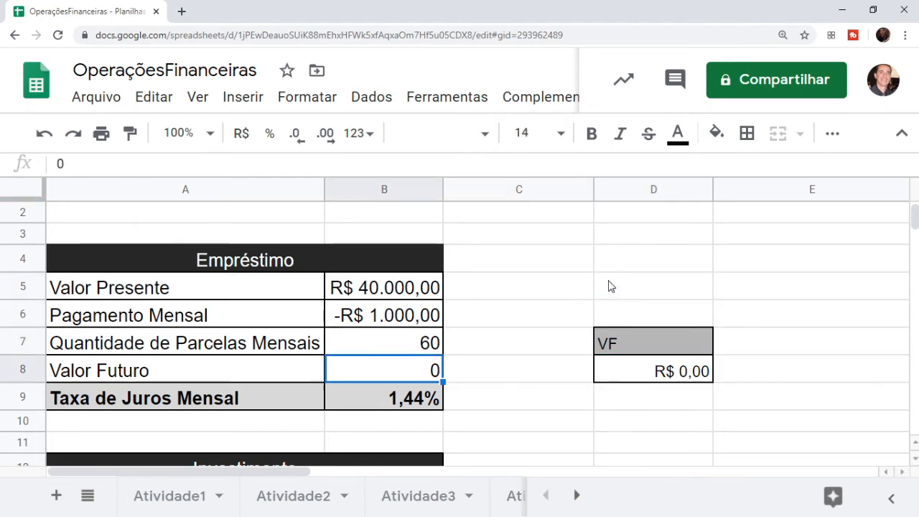
{"action": "key", "text": "Down"}
{"action": "key", "text": "Down"}
{"action": "key", "text": "Down"}
{"action": "key", "text": "Down"}
{"action": "key", "text": "Down"}
{"action": "key", "text": "Down"}
{"action": "key", "text": "Down"}
{"action": "key", "text": "Down"}
{"action": "key", "text": "Down"}
{"action": "key", "text": "Down"}
{"action": "key", "text": "Down"}
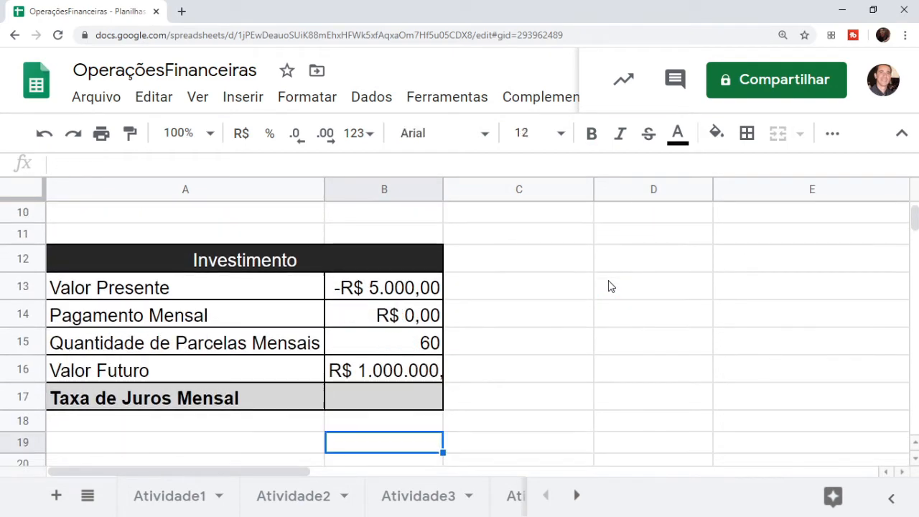
Go back up to the Empréstimo table and review its Valor Presente in B5 against the Investimento table's B13.
{"action": "key", "text": "Down"}
{"action": "key", "text": "Up"}
{"action": "key", "text": "Up"}
{"action": "key", "text": "Up"}
{"action": "key", "text": "Up"}
{"action": "key", "text": "Up"}
{"action": "key", "text": "Up"}
{"action": "key", "text": "Up"}
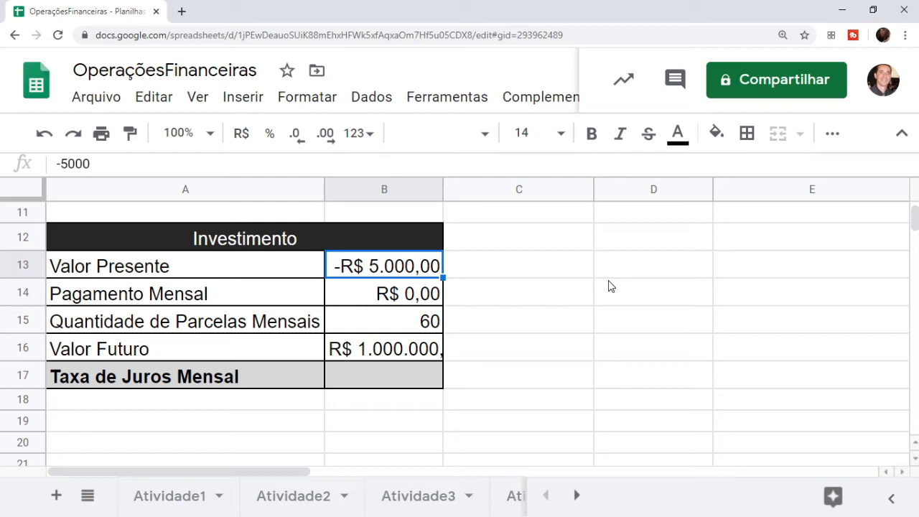
{"action": "key", "text": "Up"}
{"action": "key", "text": "Up"}
{"action": "key", "text": "Up"}
{"action": "key", "text": "Up"}
{"action": "key", "text": "Up"}
{"action": "key", "text": "Up"}
{"action": "key", "text": "Up"}
{"action": "key", "text": "Up"}
{"action": "key", "text": "Up"}
{"action": "key", "text": "Down"}
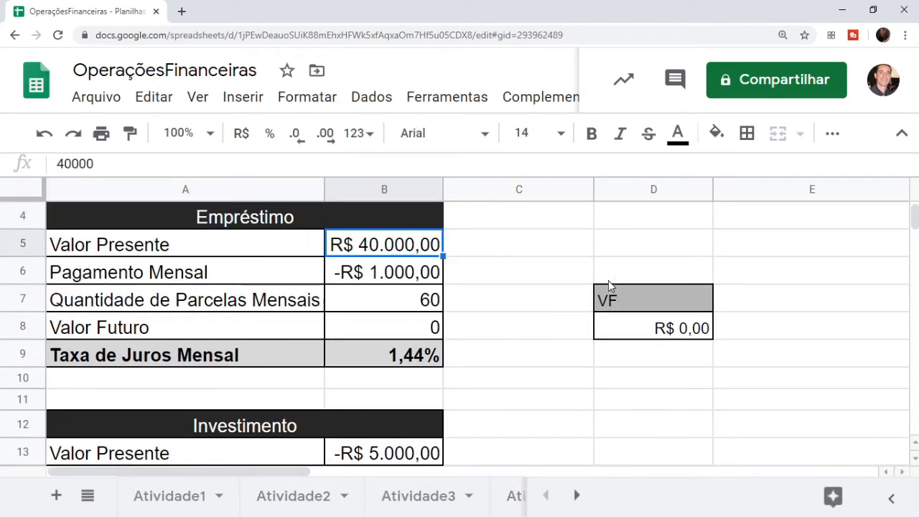
Go through the Empréstimo values and return to the Investimento table down to its Taxa de Juros Mensal row.
{"action": "key", "text": "Down"}
{"action": "key", "text": "Down"}
{"action": "key", "text": "Down"}
{"action": "key", "text": "Down"}
{"action": "key", "text": "Down"}
{"action": "key", "text": "Down"}
{"action": "key", "text": "Down"}
{"action": "key", "text": "Down"}
{"action": "key", "text": "Down"}
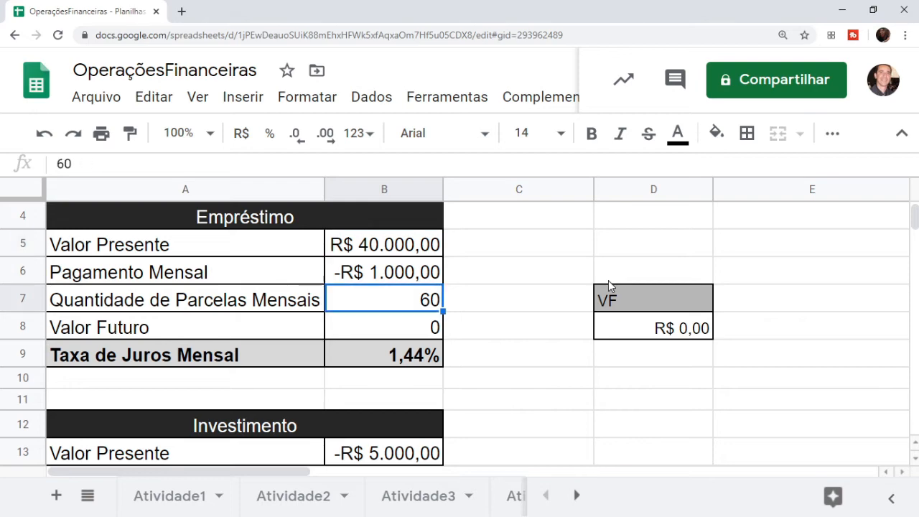
{"action": "key", "text": "Down"}
{"action": "key", "text": "Down"}
{"action": "key", "text": "Down"}
{"action": "key", "text": "Down"}
{"action": "key", "text": "Down"}
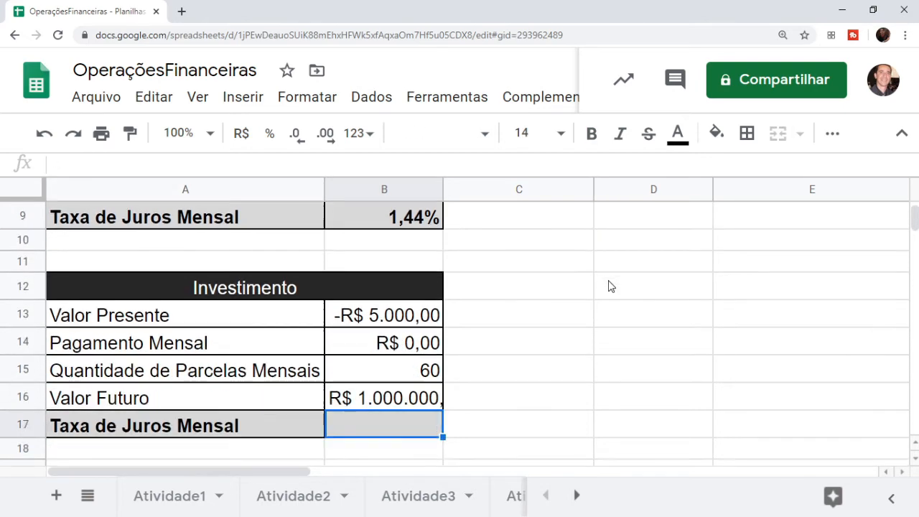
{"action": "key", "text": "Up"}
{"action": "key", "text": "Up"}
{"action": "key", "text": "Up"}
{"action": "key", "text": "Down"}
{"action": "key", "text": "Down"}
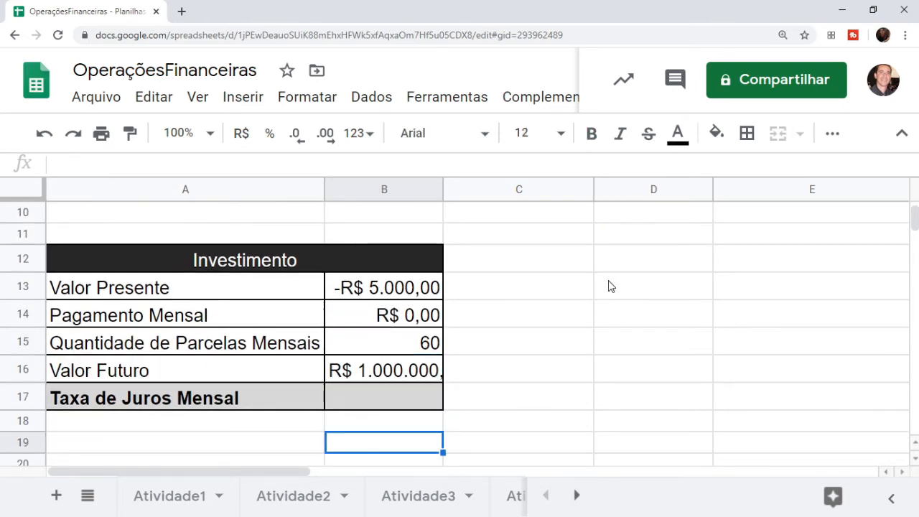
Review the Investimento inputs one by one, from Valor Presente in B13 to Valor Futuro in B16.
{"action": "key", "text": "Up"}
{"action": "key", "text": "Up"}
{"action": "key", "text": "Up"}
{"action": "key", "text": "Up"}
{"action": "key", "text": "Up"}
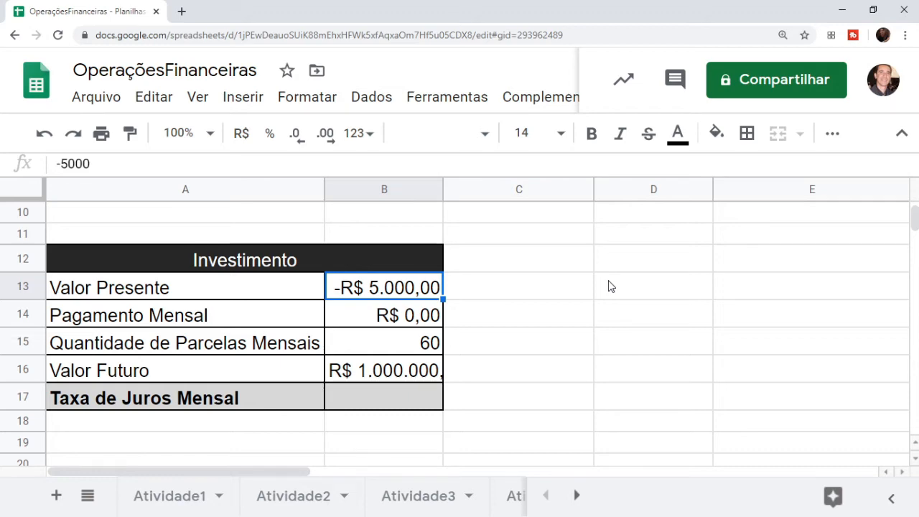
{"action": "key", "text": "Down"}
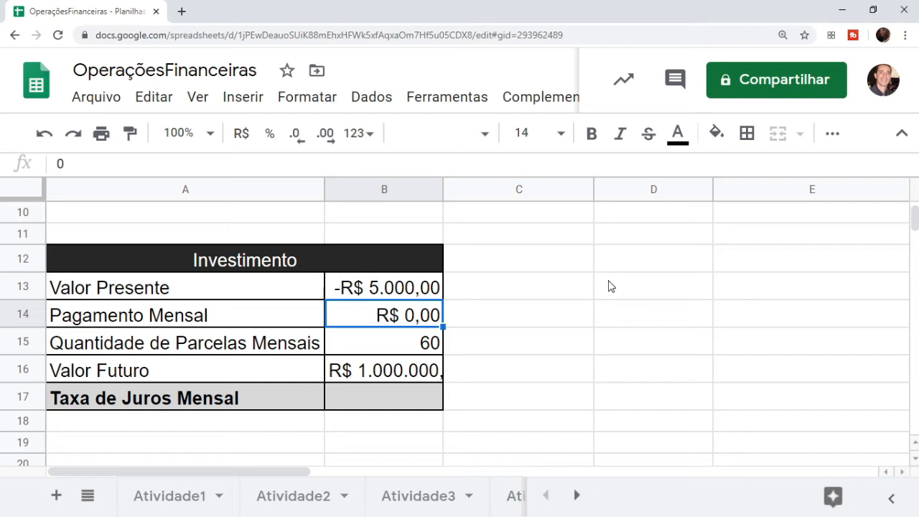
{"action": "key", "text": "Down"}
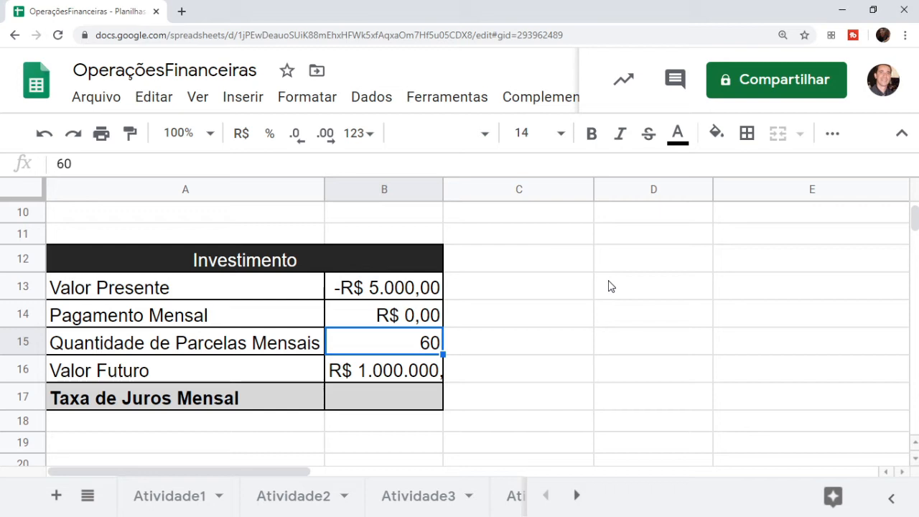
{"action": "key", "text": "Down"}
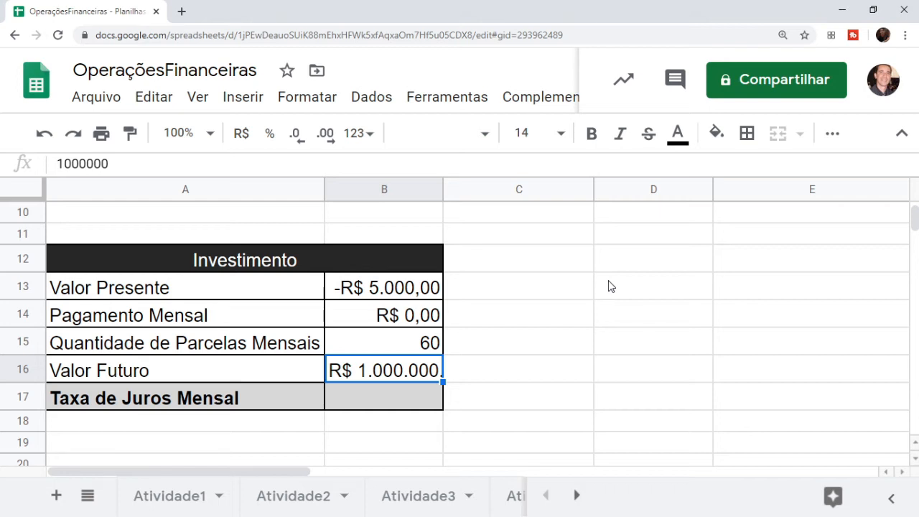
Recheck the Investimento payment, number of instalments and future value, ending at the empty Taxa de Juros Mensal cell B17.
{"action": "key", "text": "Up"}
{"action": "key", "text": "Down"}
{"action": "key", "text": "Up"}
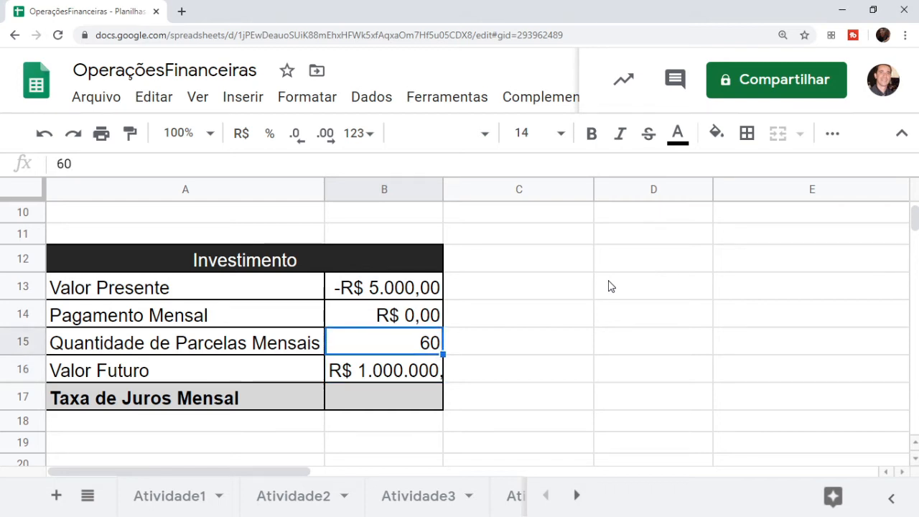
{"action": "key", "text": "Down"}
{"action": "key", "text": "Up"}
{"action": "key", "text": "Up"}
{"action": "key", "text": "Up"}
{"action": "key", "text": "Up"}
{"action": "key", "text": "Down"}
{"action": "key", "text": "Down"}
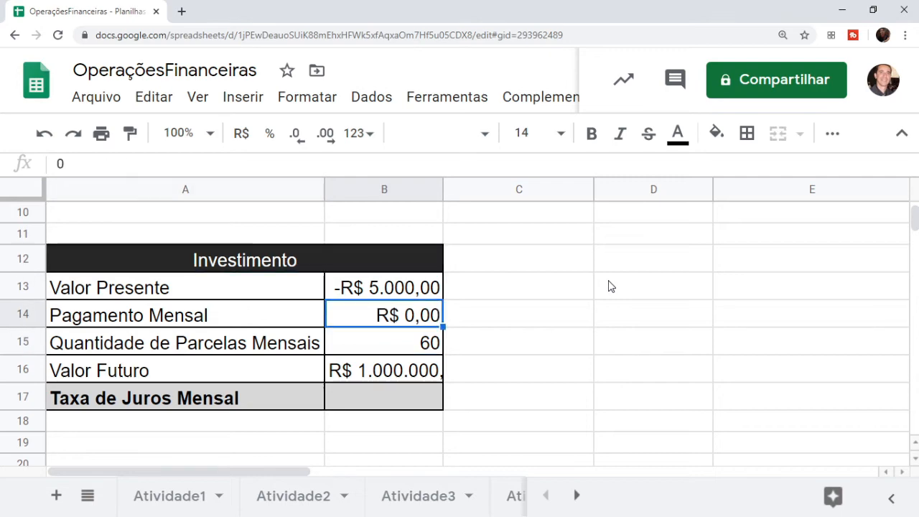
{"action": "key", "text": "Down"}
{"action": "key", "text": "Down"}
{"action": "key", "text": "Down"}
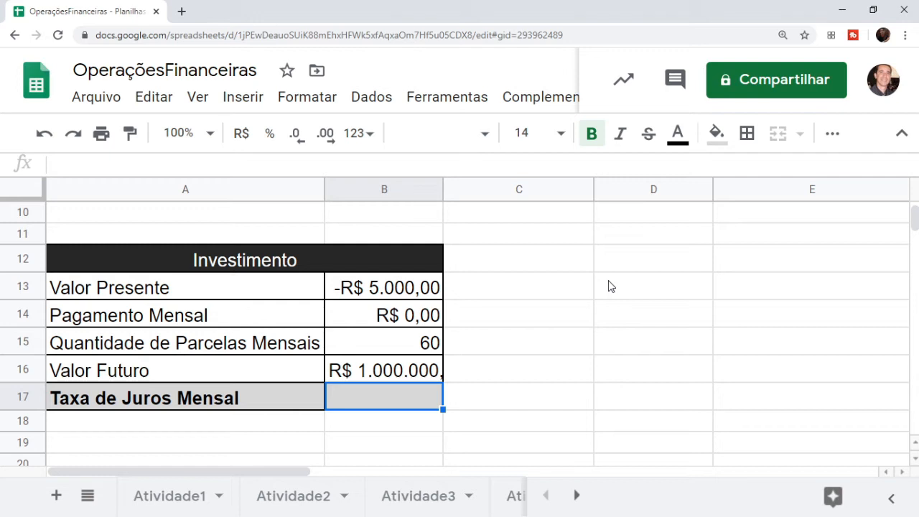
{"action": "key", "text": "Up"}
{"action": "key", "text": "Down"}
{"action": "type", "text": "="}
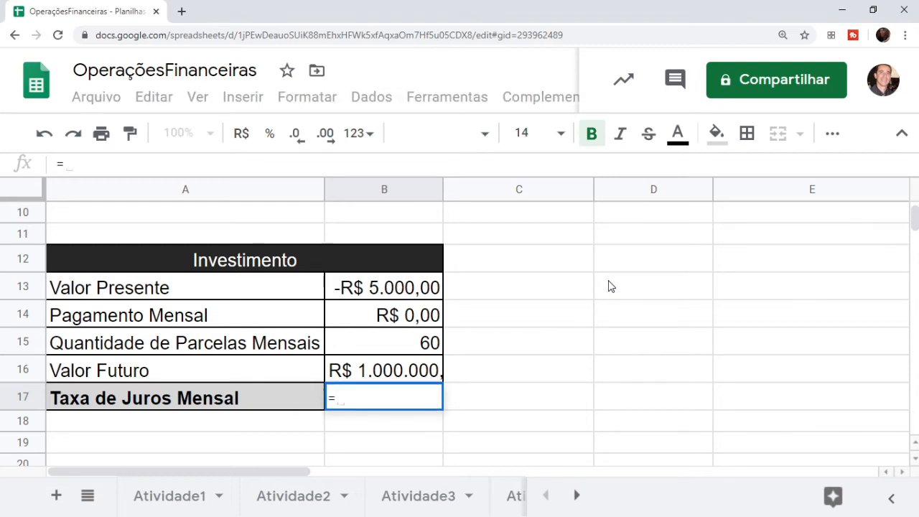
{"action": "type", "text": "TAXA"}
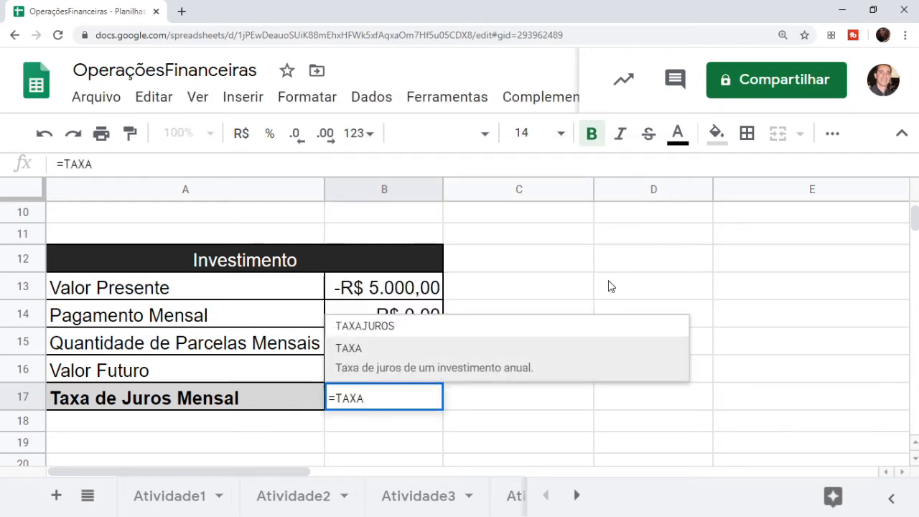
{"action": "type", "text": "("}
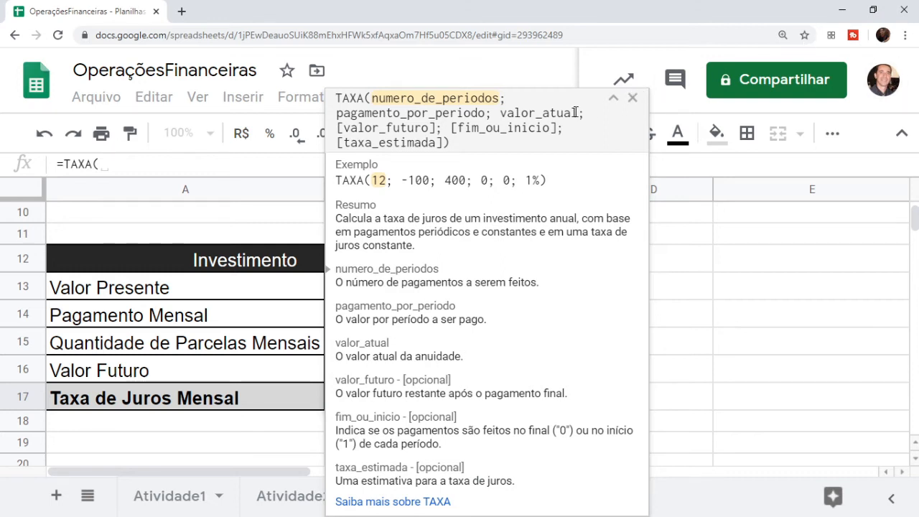
{"action": "left_click", "coordinate": [632, 97]}
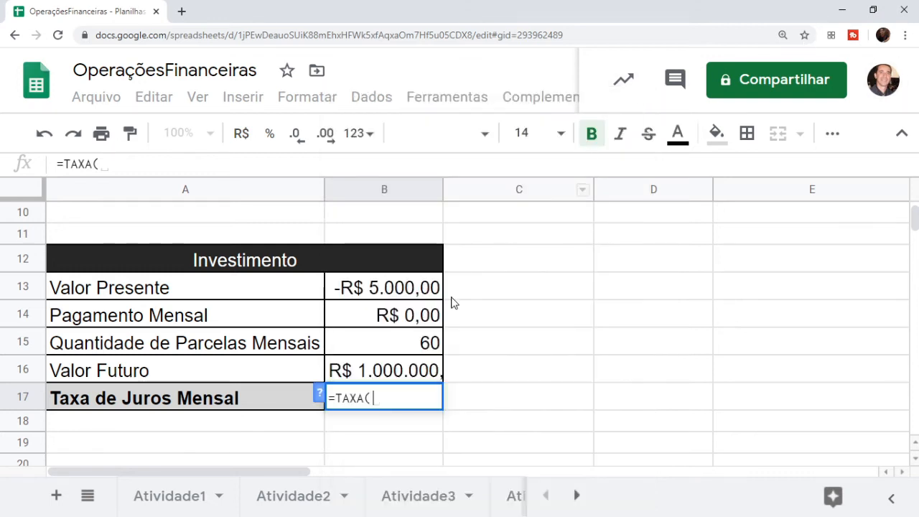
{"action": "left_click", "coordinate": [391, 366]}
{"action": "left_click", "coordinate": [393, 352]}
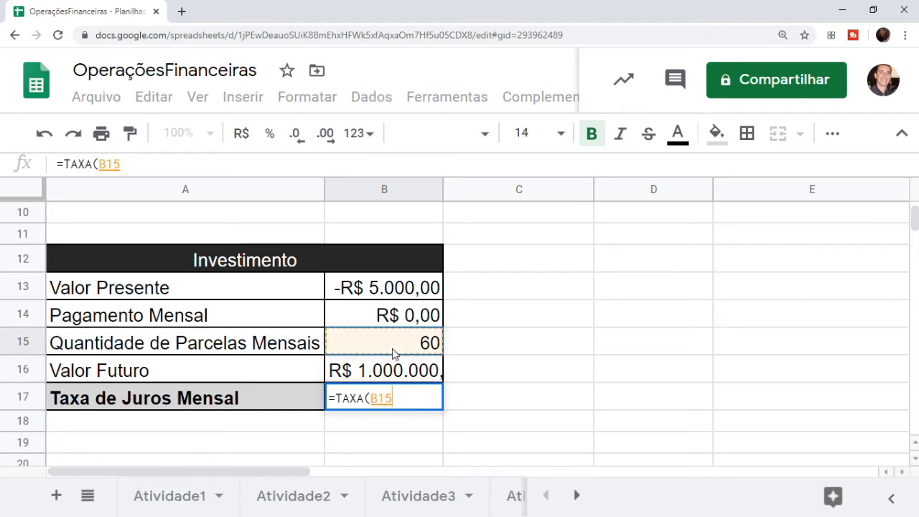
{"action": "type", "text": ";"}
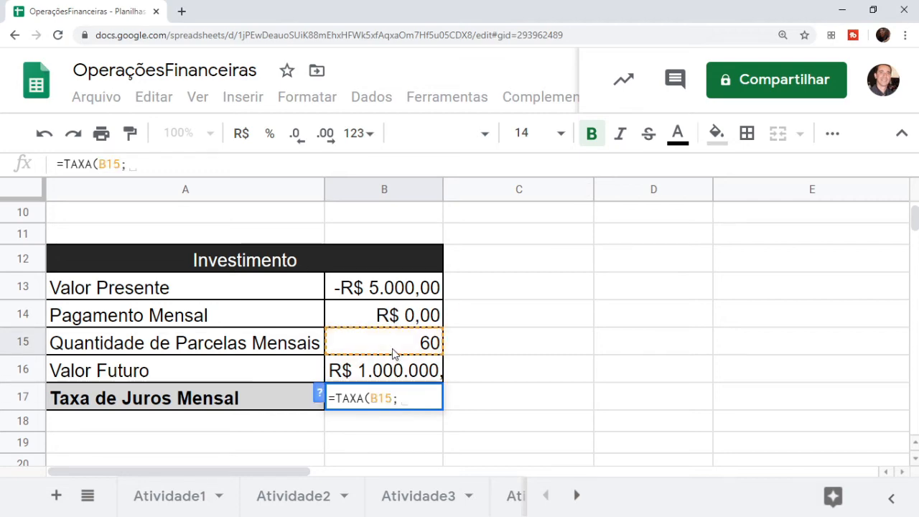
{"action": "left_click", "coordinate": [318, 393]}
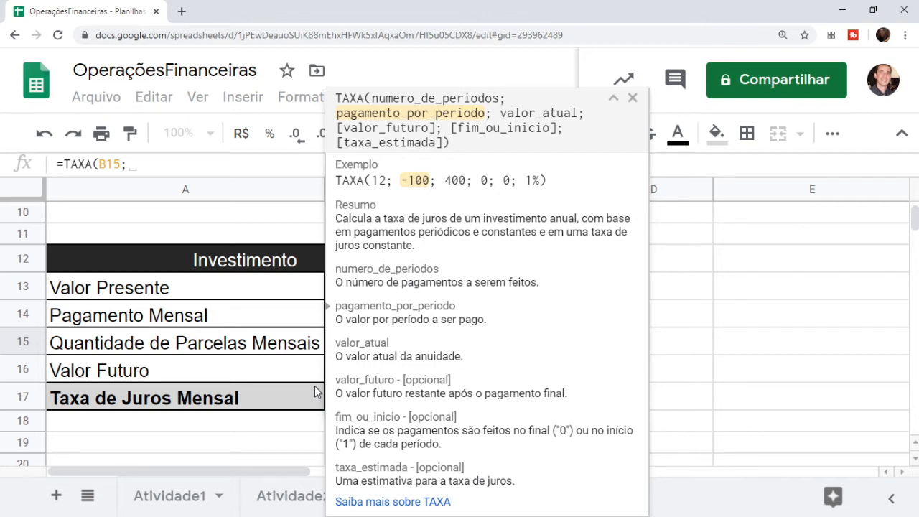
{"action": "key", "text": "Escape"}
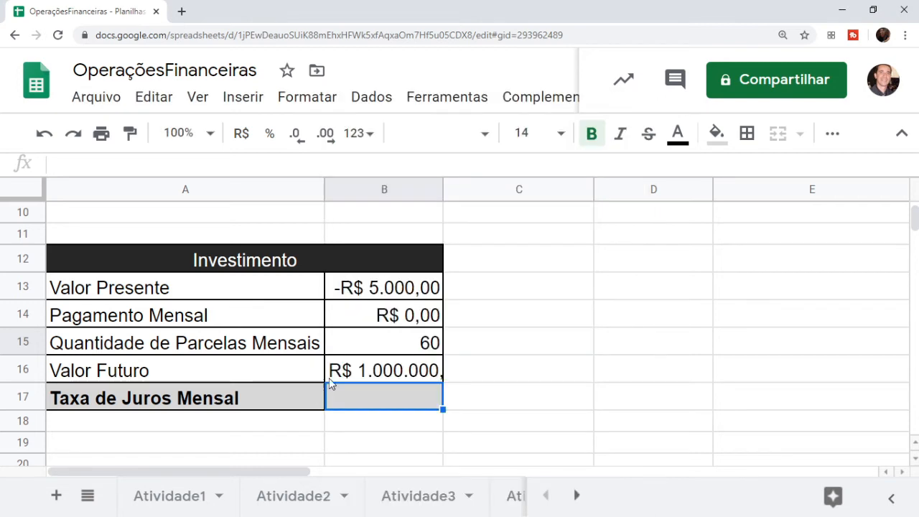
Restore the Investimento table's Pagamento Mensal in B14 to 0 after overwriting it.
{"action": "left_click", "coordinate": [400, 324]}
{"action": "type", "text": ";"}
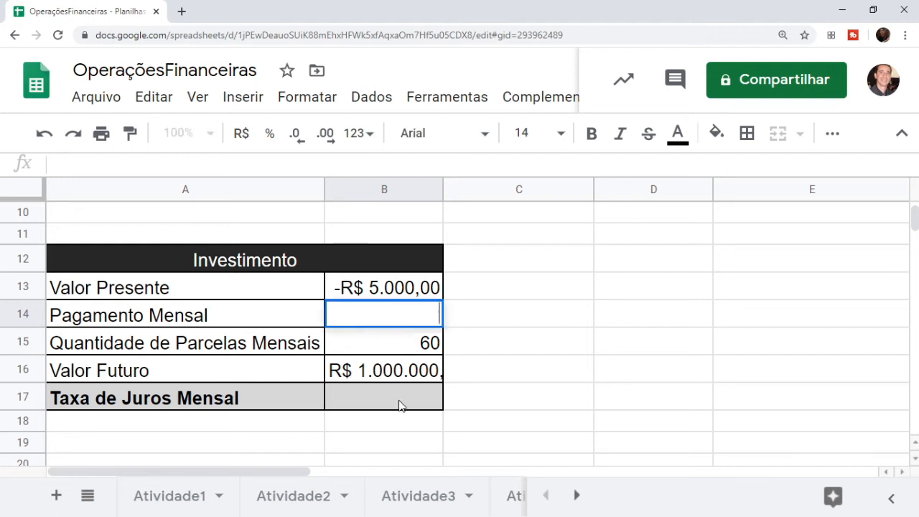
{"action": "left_click", "coordinate": [400, 404]}
{"action": "left_click", "coordinate": [417, 324]}
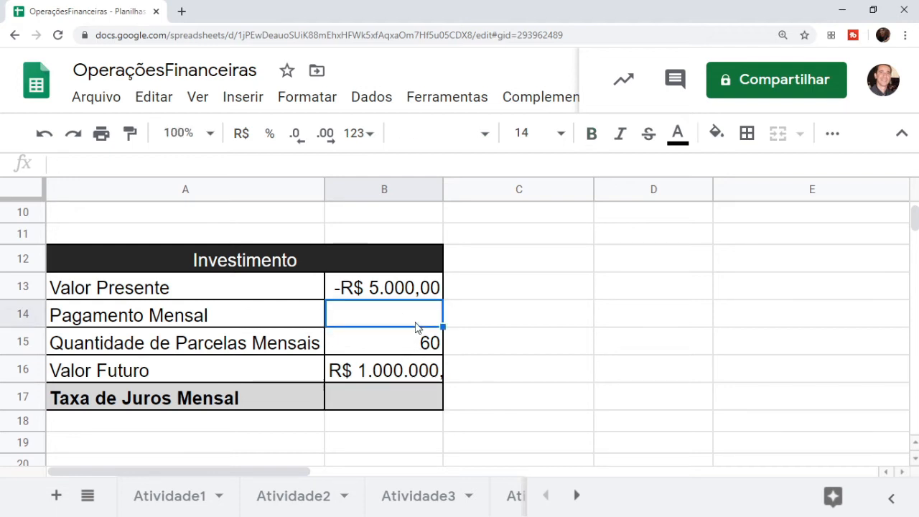
{"action": "type", "text": "0"}
{"action": "key", "text": "Down"}
Start a TAXA formula in B17 with the number of periods from B15 and the monthly payment from B14.
{"action": "key", "text": "Down"}
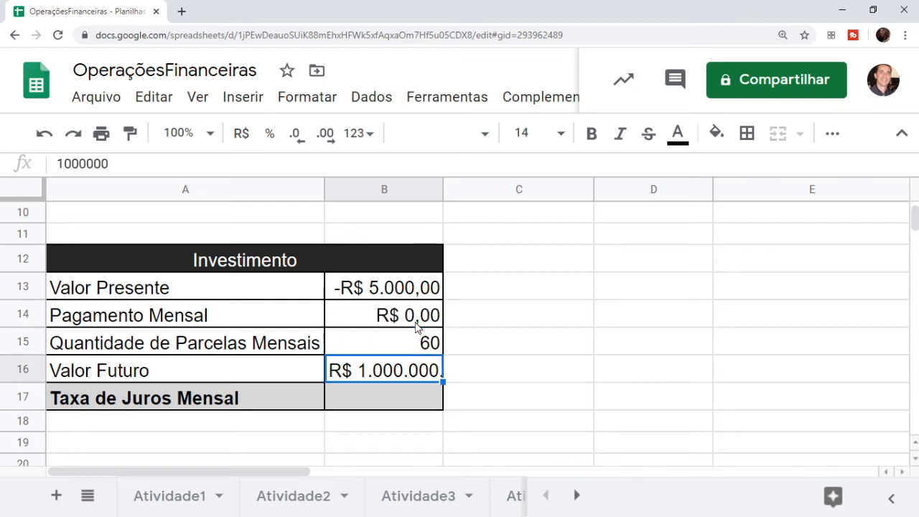
{"action": "key", "text": "Down"}
{"action": "type", "text": "="}
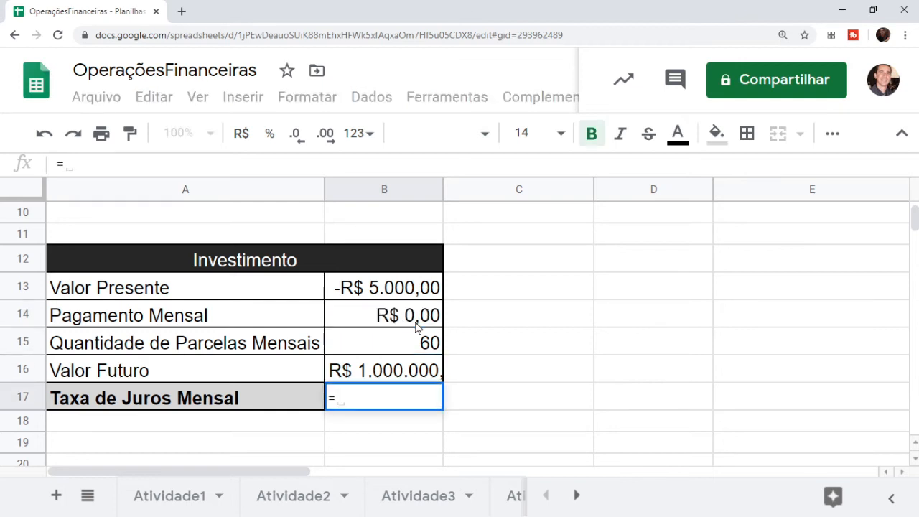
{"action": "type", "text": "TAXA("}
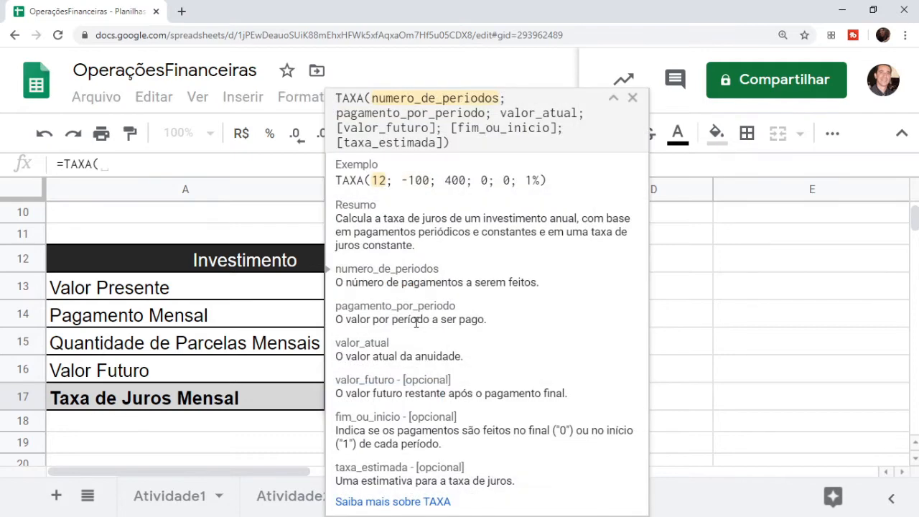
{"action": "left_click", "coordinate": [633, 99]}
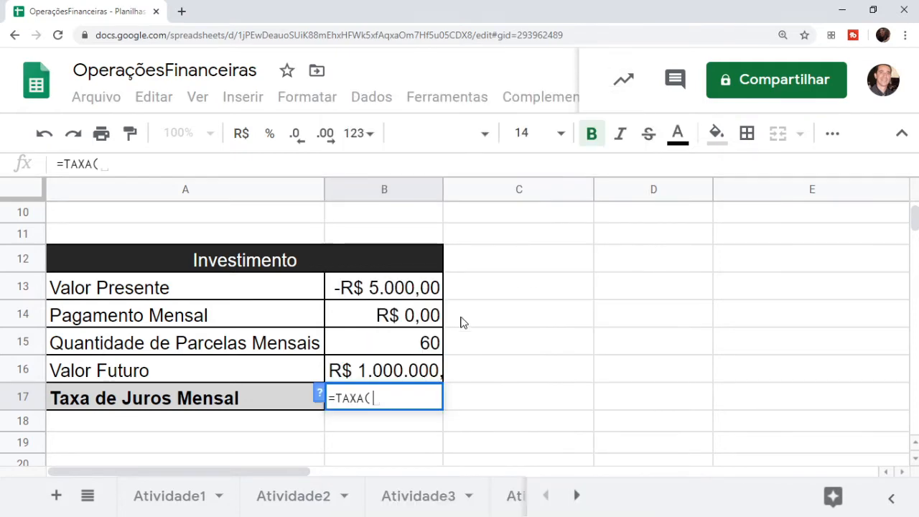
{"action": "left_click", "coordinate": [408, 352]}
{"action": "type", "text": ";"}
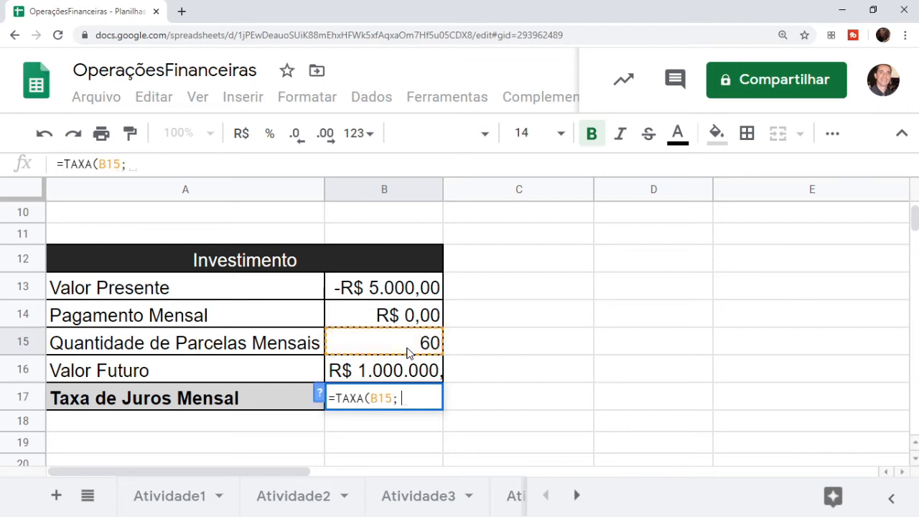
{"action": "left_click", "coordinate": [413, 320]}
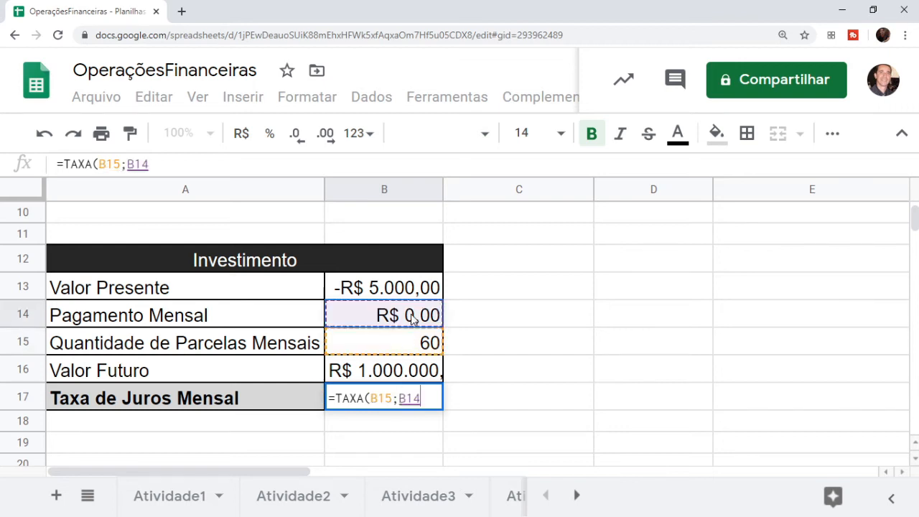
{"action": "type", "text": ";"}
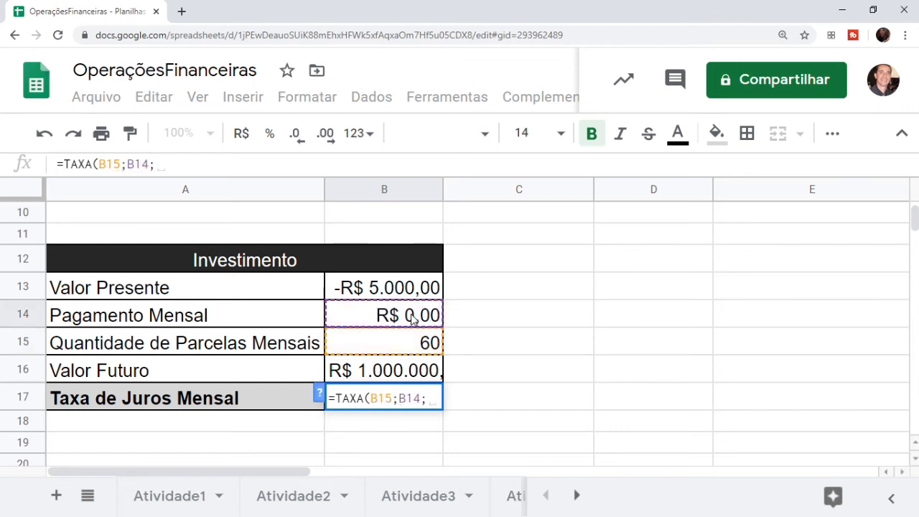
Add the present value from B13 as the third argument of the TAXA formula in B17.
{"action": "left_click", "coordinate": [319, 393]}
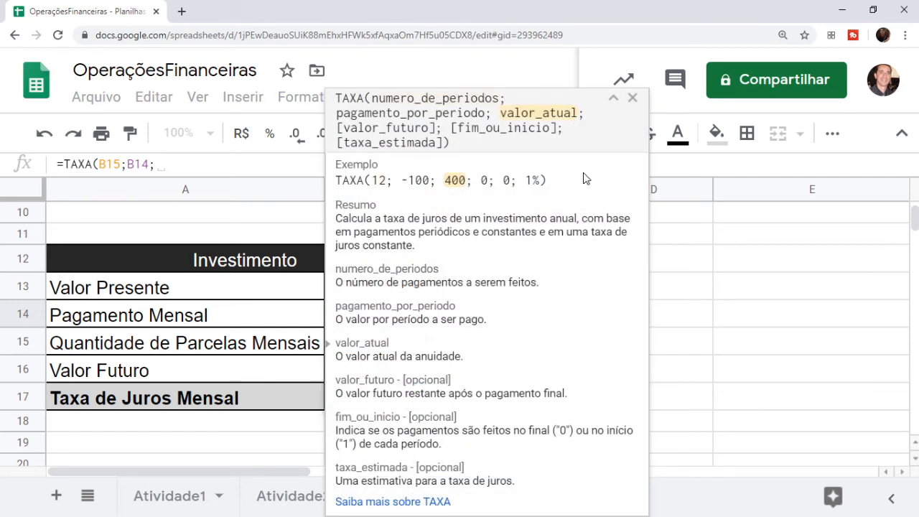
{"action": "left_click", "coordinate": [632, 98]}
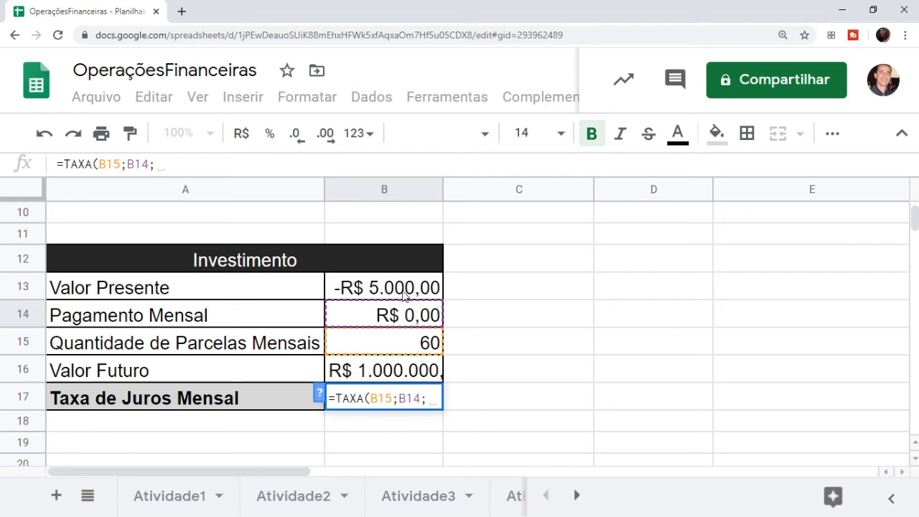
{"action": "left_click", "coordinate": [404, 291]}
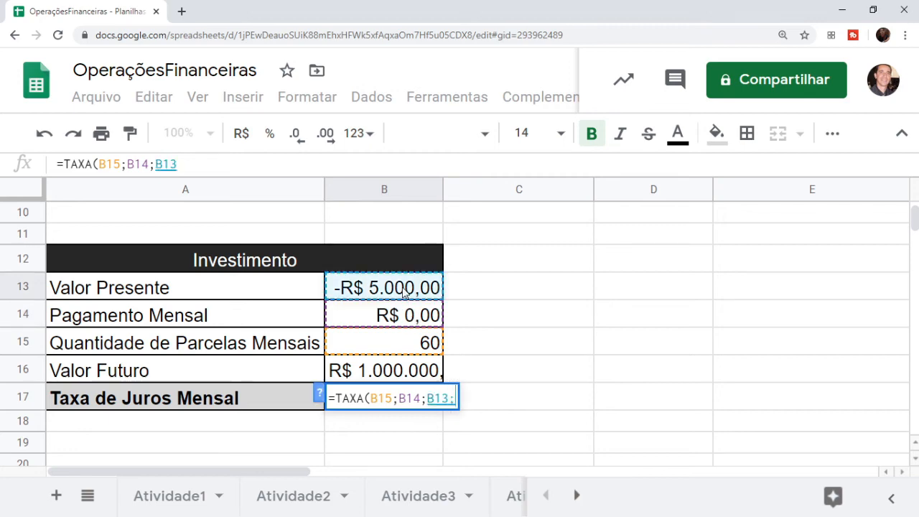
{"action": "type", "text": ";"}
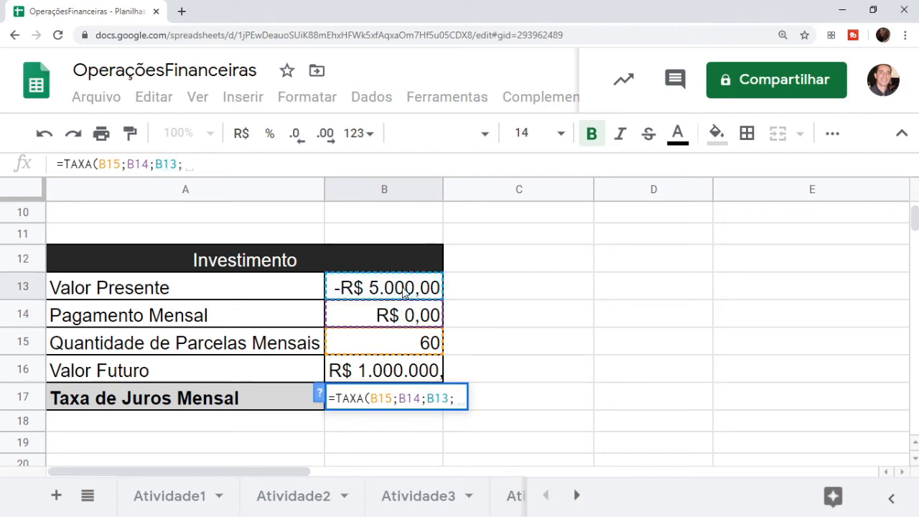
Finish the TAXA formula in B17 with the future value from B16 and widen column B to fit its amounts.
{"action": "left_click", "coordinate": [319, 395]}
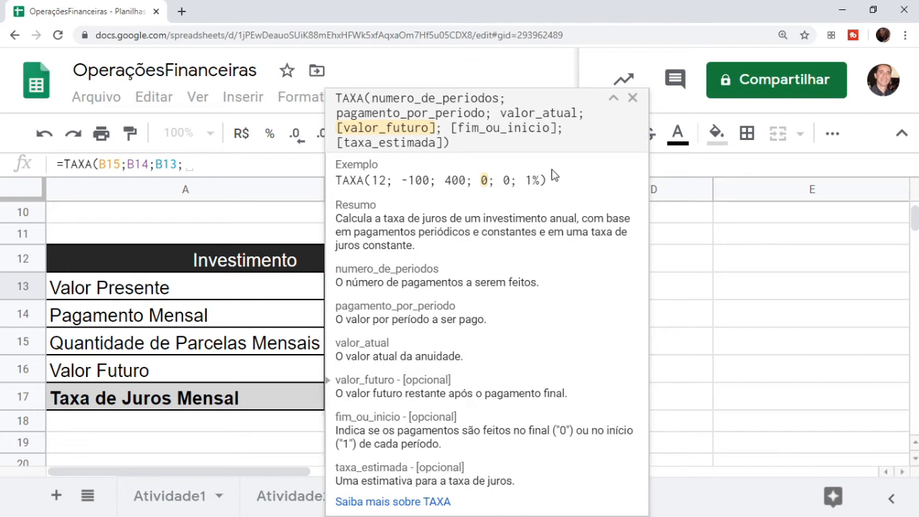
{"action": "left_click", "coordinate": [632, 98]}
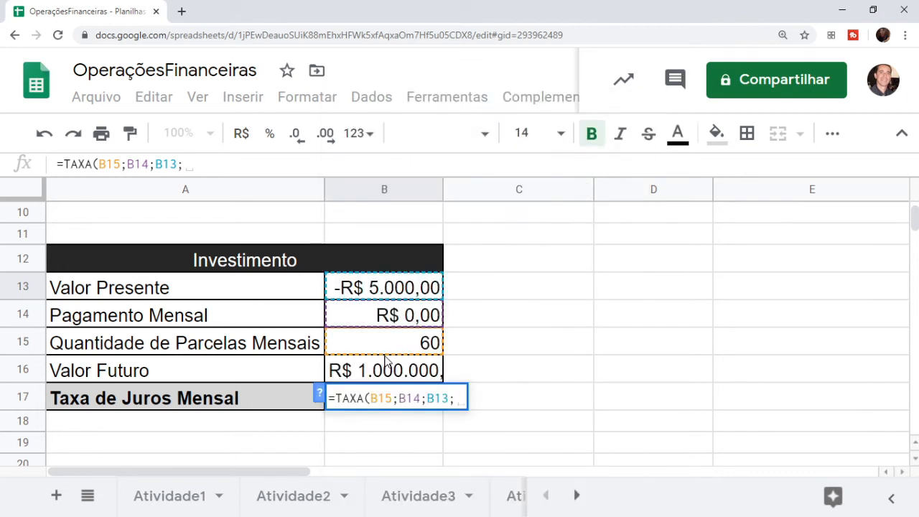
{"action": "left_click", "coordinate": [385, 371]}
{"action": "type", "text": ")"}
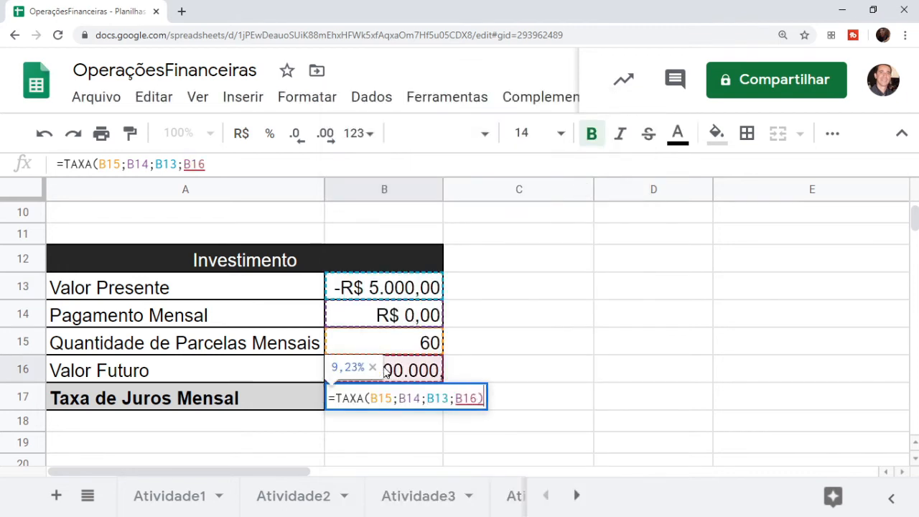
{"action": "key", "text": "Return"}
{"action": "key", "text": "Up"}
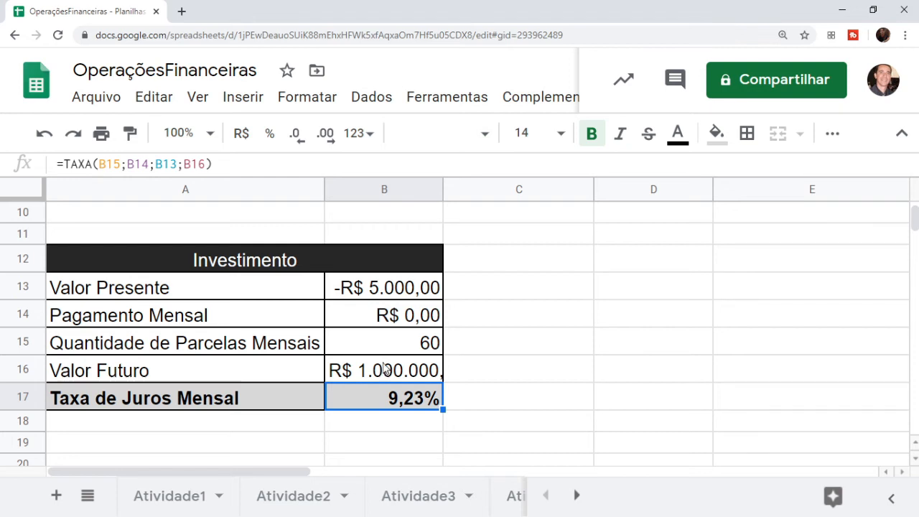
{"action": "left_click_drag", "start_coordinate": [444, 194], "coordinate": [475, 194]}
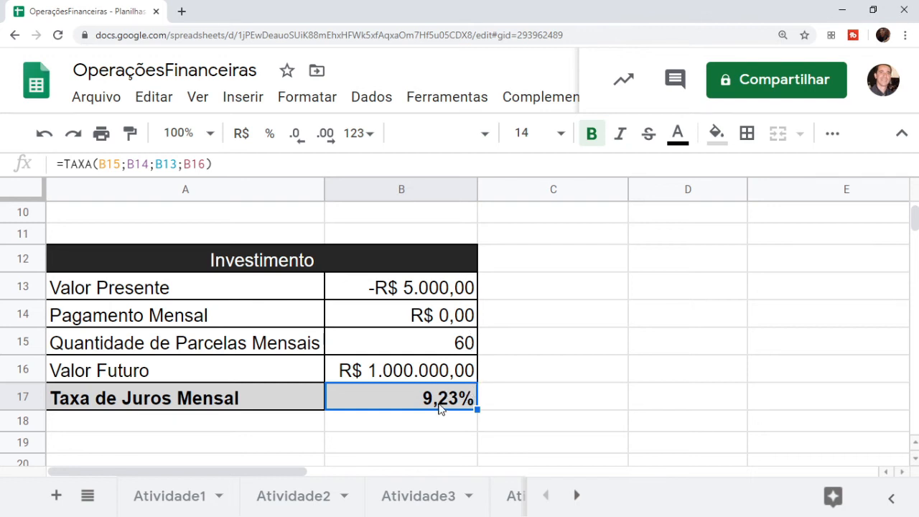
Set the Investimento table's Pagamento Mensal in B14 to 1000.
{"action": "double_click", "coordinate": [440, 408]}
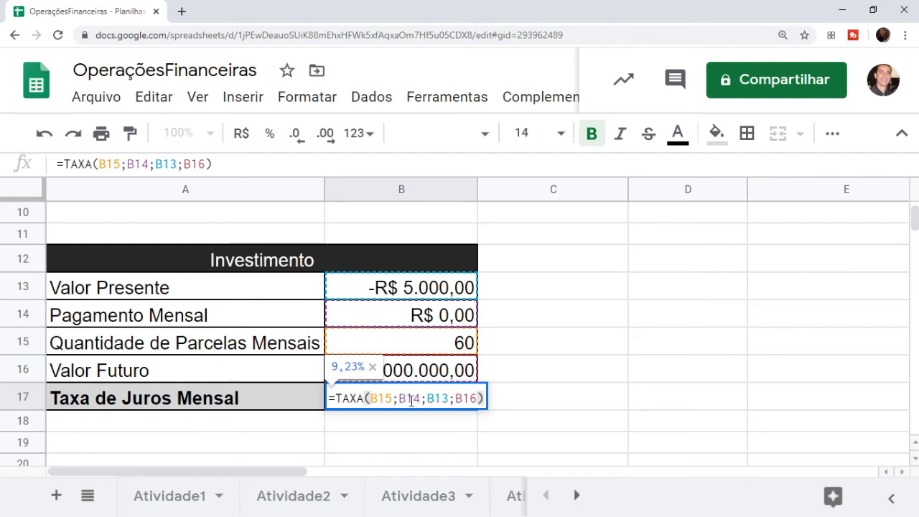
{"action": "left_click", "coordinate": [516, 350]}
{"action": "left_click", "coordinate": [460, 348]}
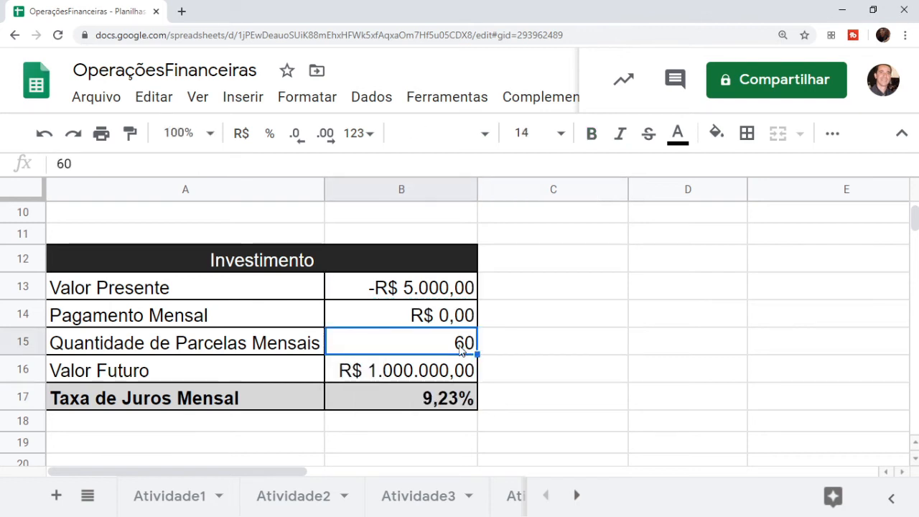
{"action": "left_click", "coordinate": [460, 315]}
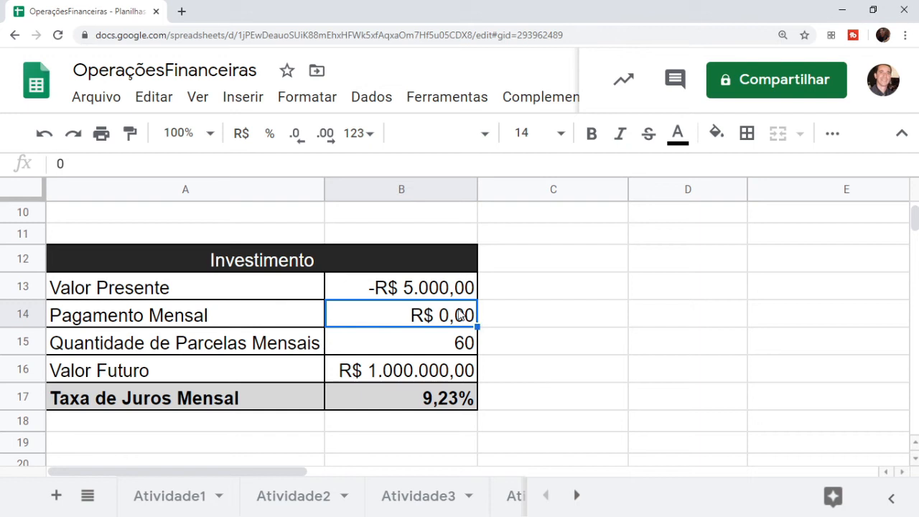
{"action": "type", "text": "1000"}
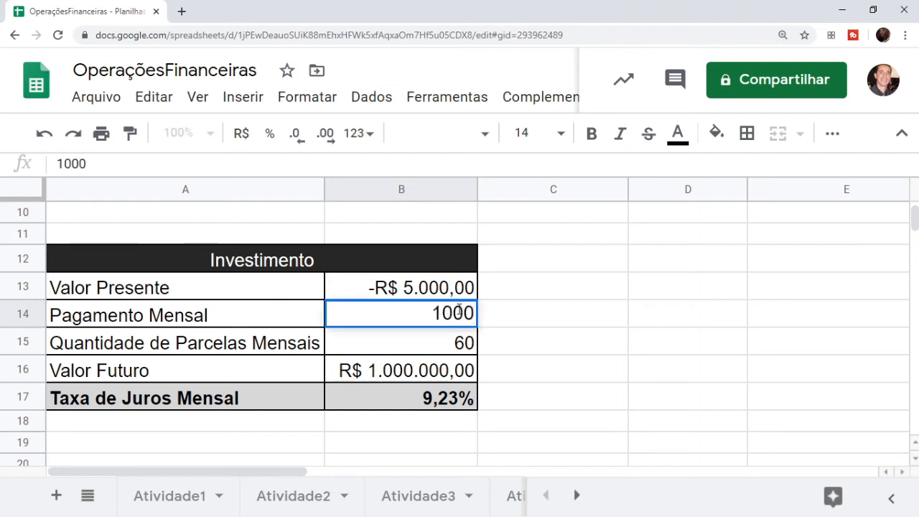
{"action": "key", "text": "Return"}
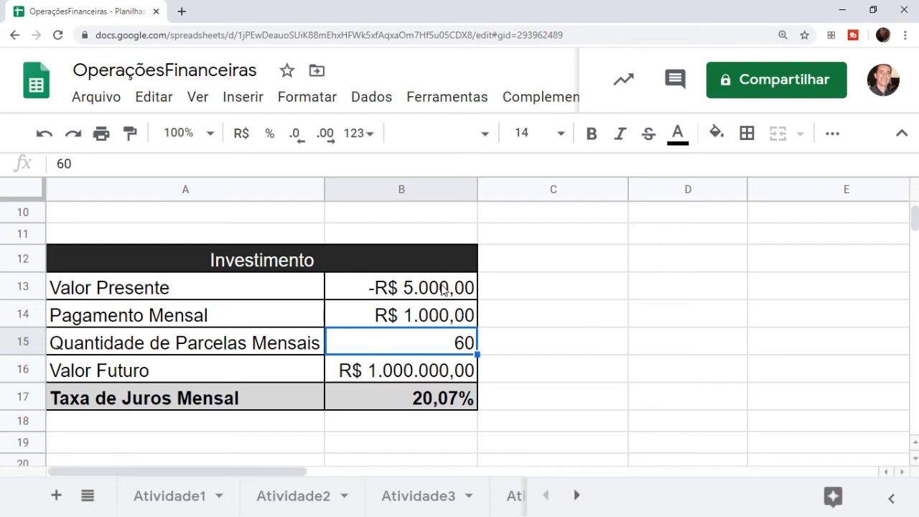
Make the Investimento table's Pagamento Mensal in B14 negative, as -1000.
{"action": "left_click", "coordinate": [444, 290]}
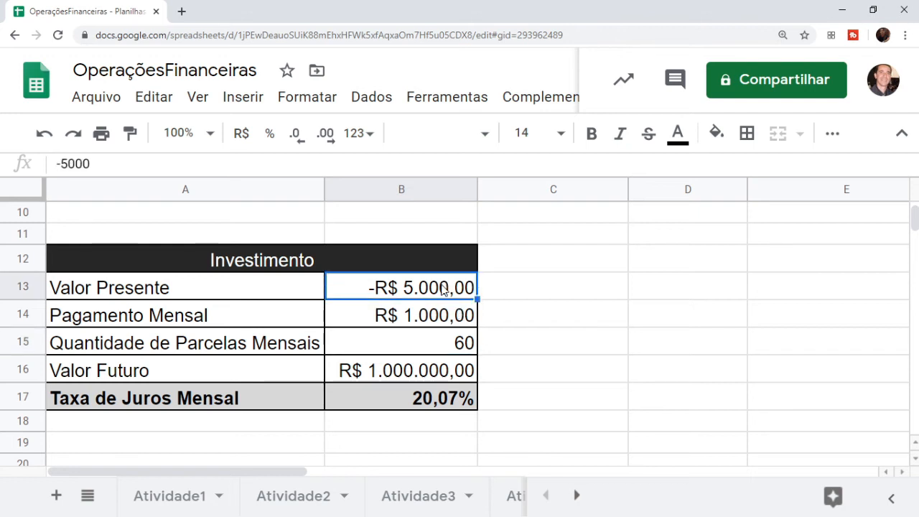
{"action": "left_click", "coordinate": [420, 320]}
{"action": "double_click", "coordinate": [420, 320]}
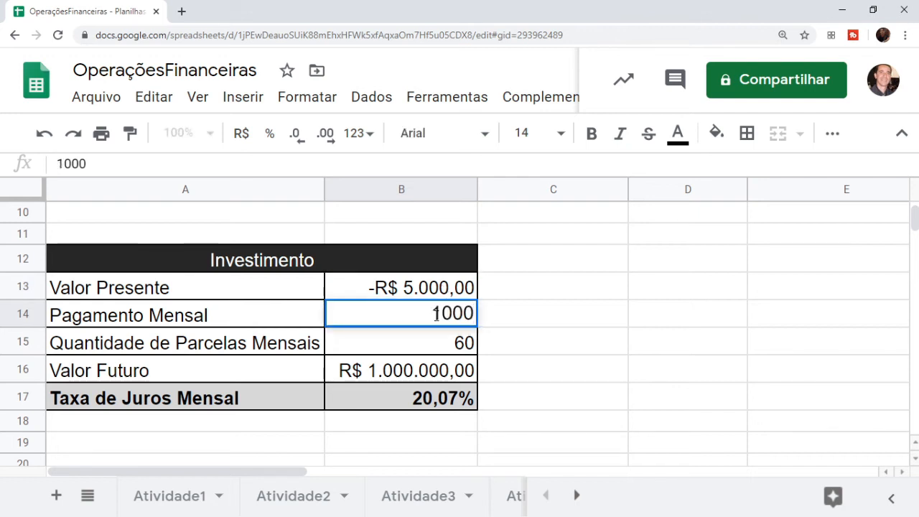
{"action": "left_click", "coordinate": [434, 314]}
{"action": "type", "text": "-"}
{"action": "key", "text": "Return"}
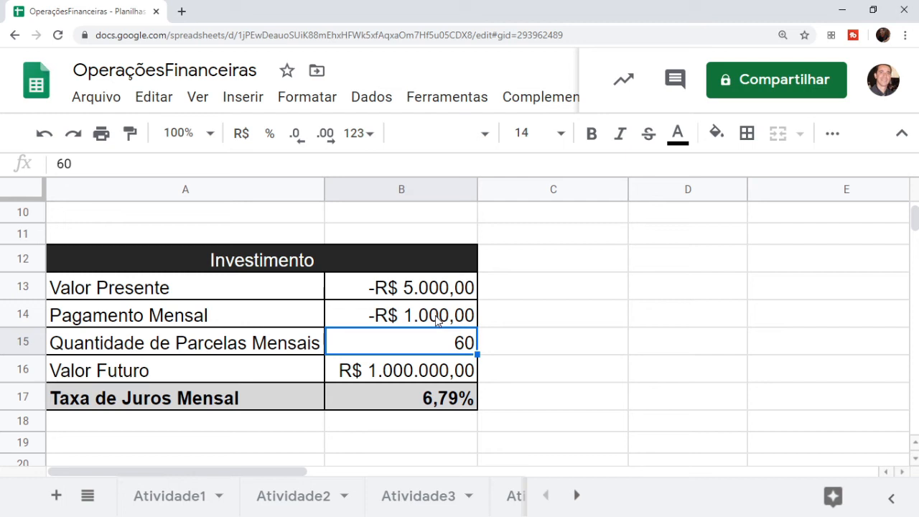
Examine the Investimento table's Valor Presente, Pagamento Mensal and the Taxa de Juros Mensal in B17.
{"action": "left_click", "coordinate": [438, 321]}
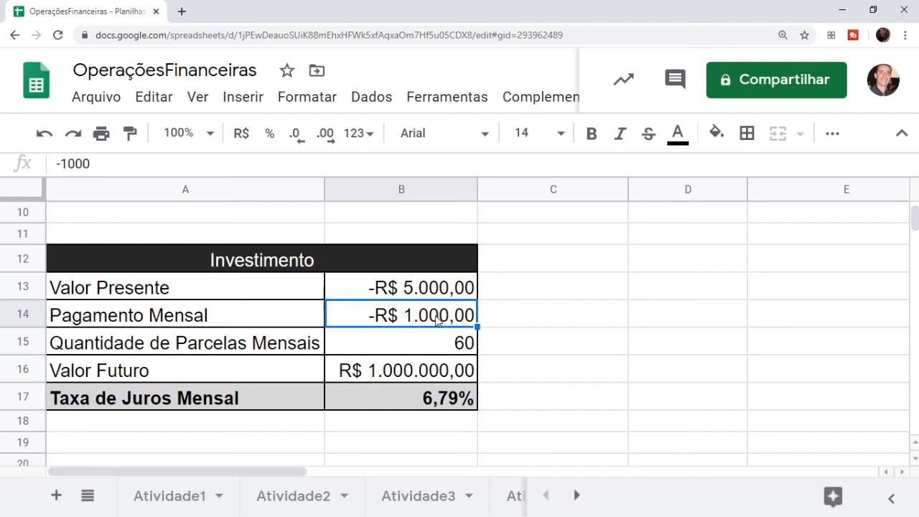
{"action": "key", "text": "Up"}
{"action": "key", "text": "Down"}
{"action": "key", "text": "Up"}
{"action": "key", "text": "Down"}
{"action": "key", "text": "Down"}
{"action": "key", "text": "Down"}
{"action": "key", "text": "Down"}
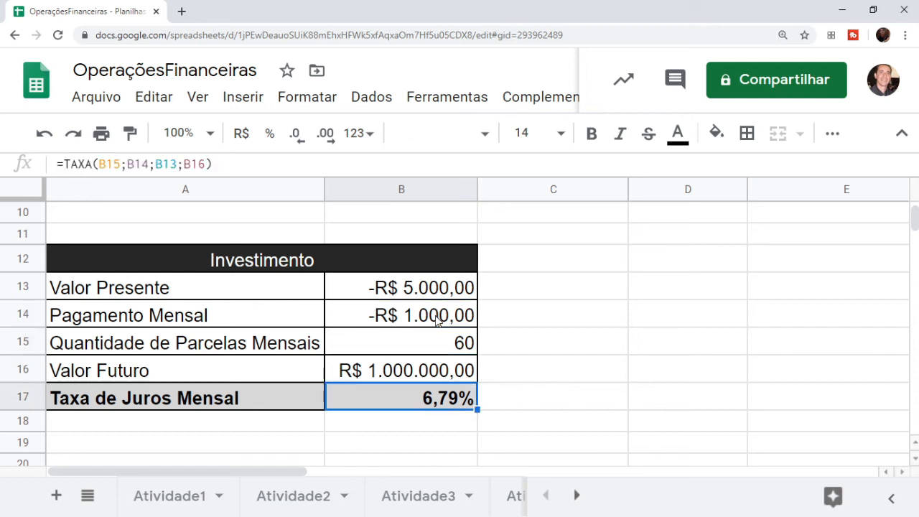
{"action": "key", "text": "Down"}
{"action": "key", "text": "Up"}
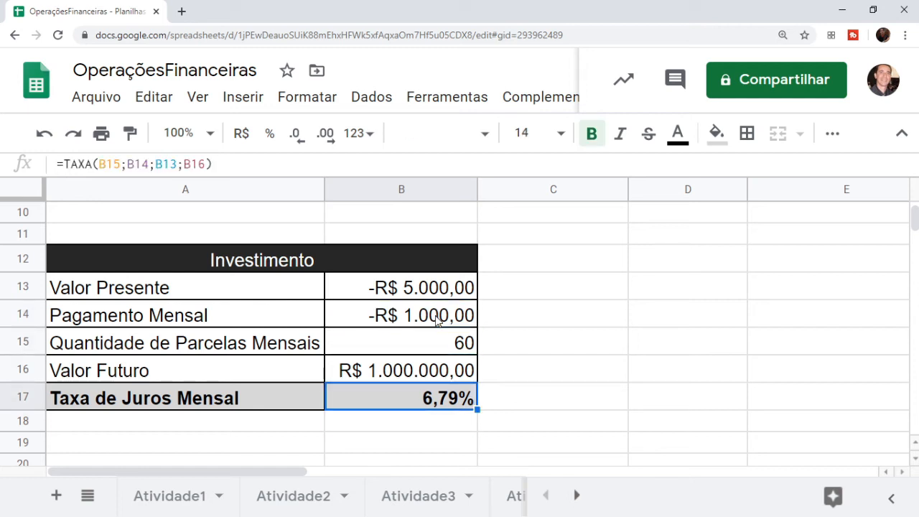
Set the Investimento table's Quantidade de Parcelas Mensais in B15 to 120.
{"action": "key", "text": "Up"}
{"action": "key", "text": "Up"}
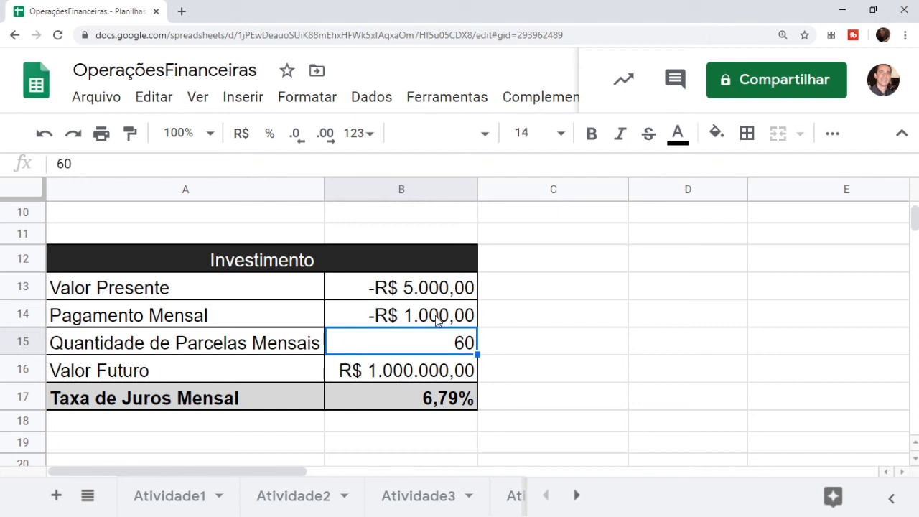
{"action": "type", "text": "'"}
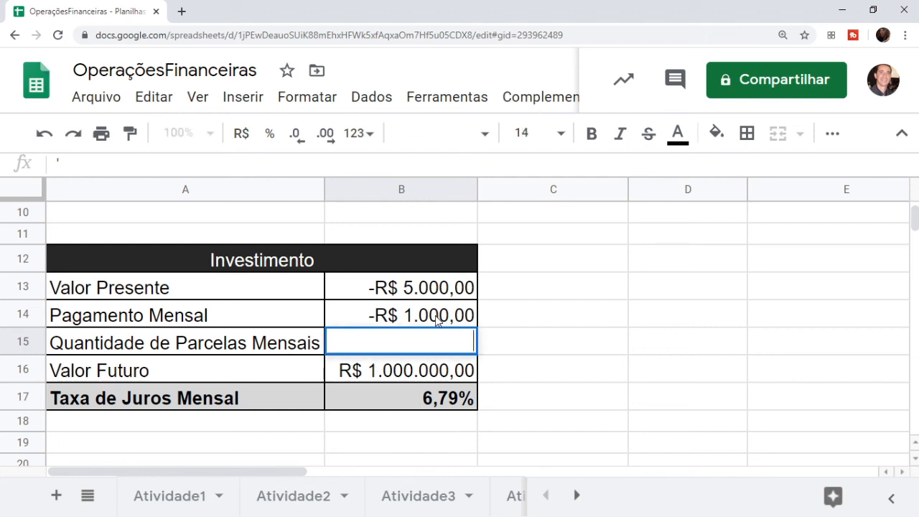
{"action": "type", "text": "120"}
{"action": "key", "text": "Return"}
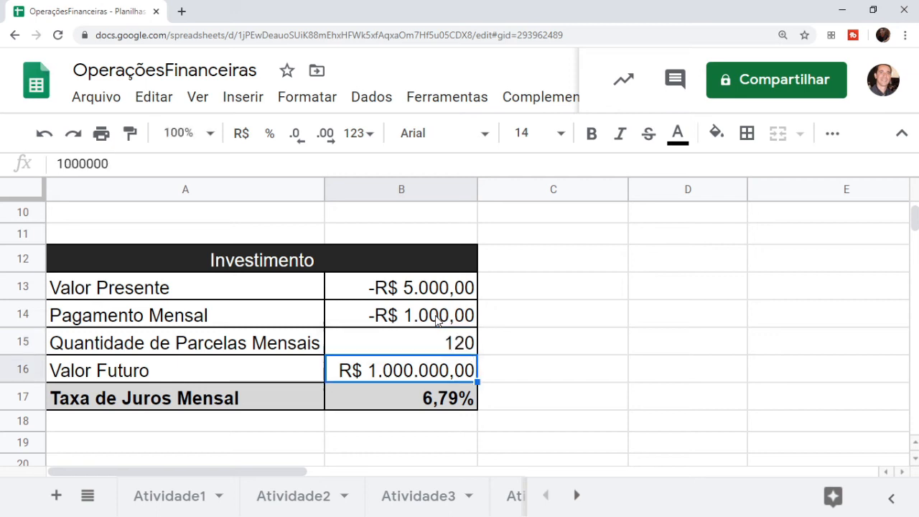
Review the Investimento inputs from B13 to B16 and the recalculated Taxa de Juros Mensal in B17.
{"action": "key", "text": "Up"}
{"action": "key", "text": "Up"}
{"action": "key", "text": "Up"}
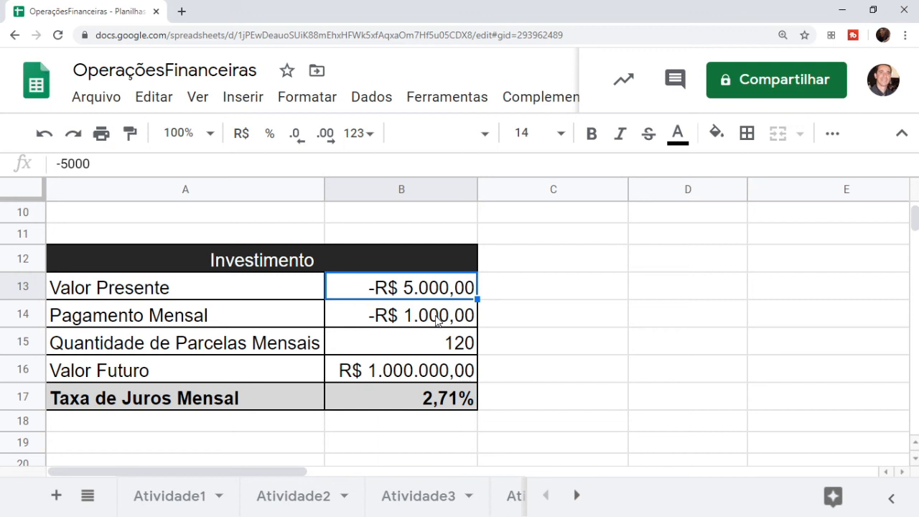
{"action": "key", "text": "Down"}
{"action": "key", "text": "Down"}
{"action": "key", "text": "Down"}
{"action": "key", "text": "Down"}
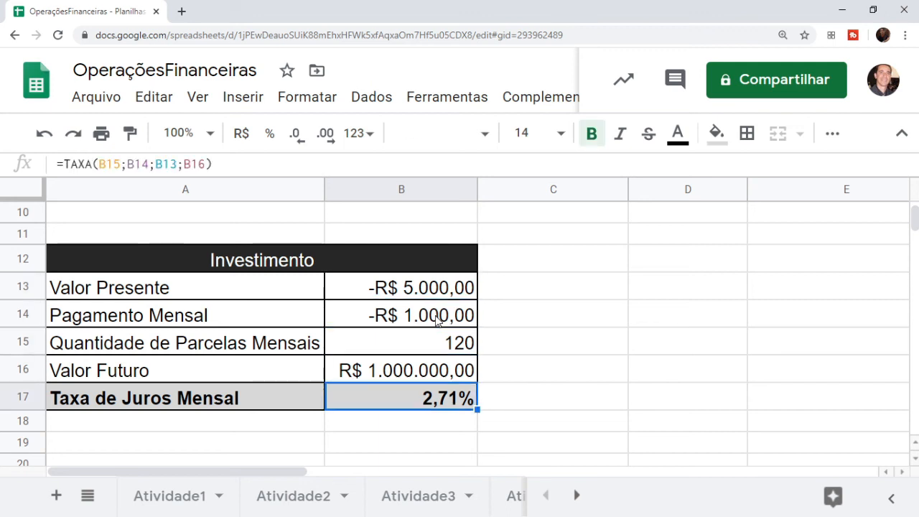
{"action": "key", "text": "Up"}
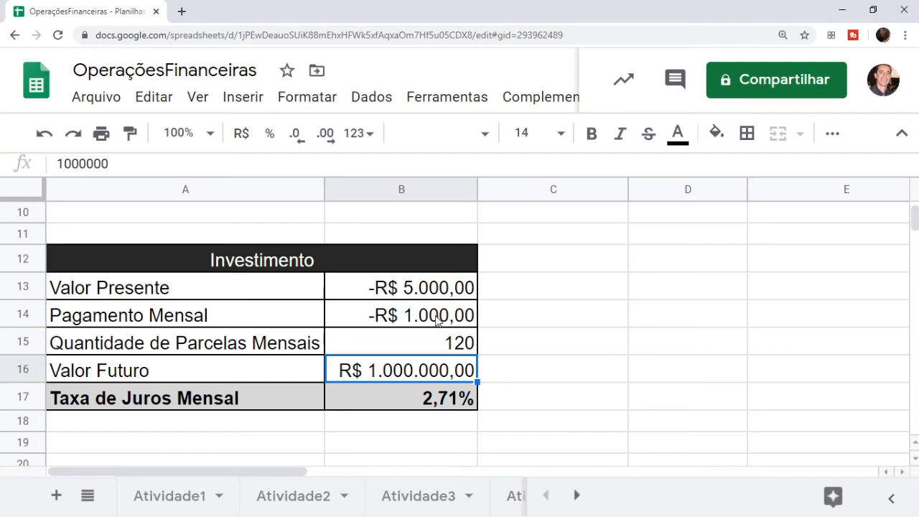
{"action": "left_click", "coordinate": [466, 294]}
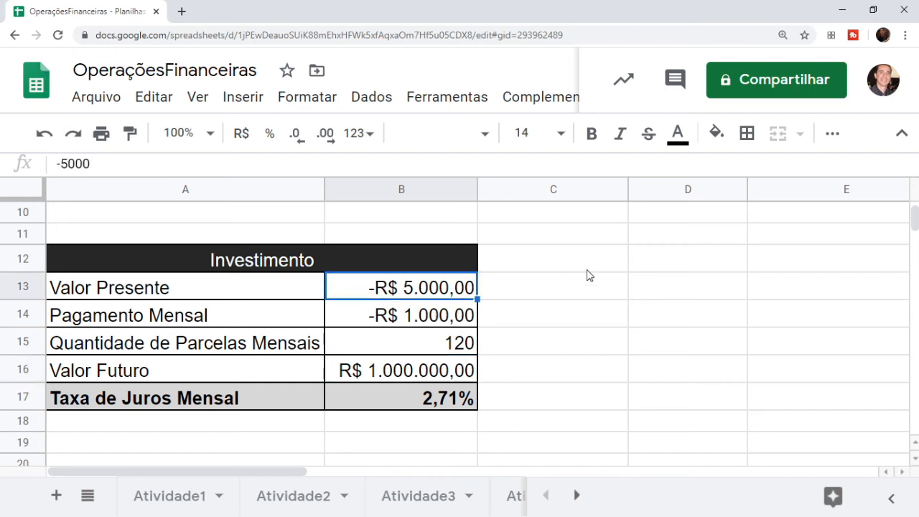
Look through the Empréstimo table from its Valor Presente in B5 down to the Investimento instalments in B15.
{"action": "scroll", "coordinate": [914, 208], "scroll_direction": "up", "scroll_amount": 3}
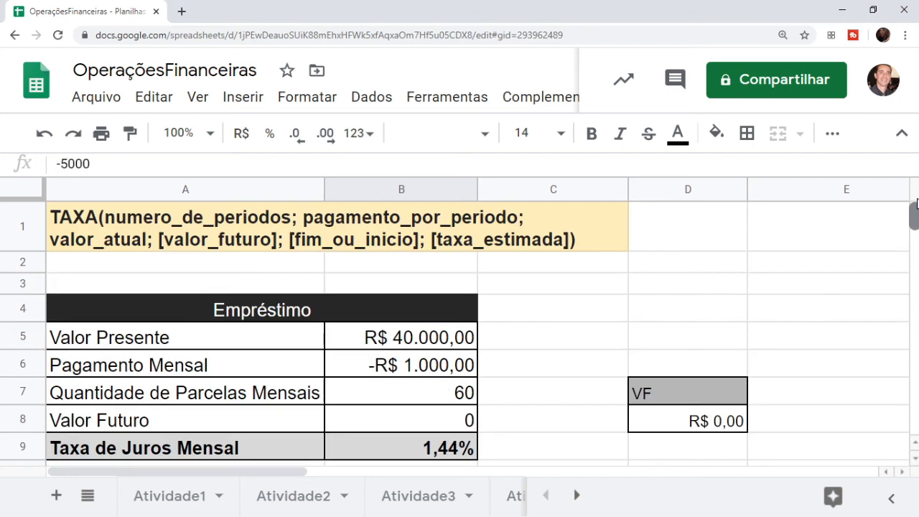
{"action": "left_click", "coordinate": [474, 346]}
{"action": "key", "text": "Down"}
{"action": "key", "text": "Down"}
{"action": "key", "text": "Down"}
{"action": "key", "text": "Down"}
{"action": "key", "text": "Down"}
{"action": "key", "text": "Down"}
{"action": "key", "text": "Down"}
{"action": "key", "text": "Down"}
{"action": "key", "text": "Down"}
{"action": "key", "text": "Down"}
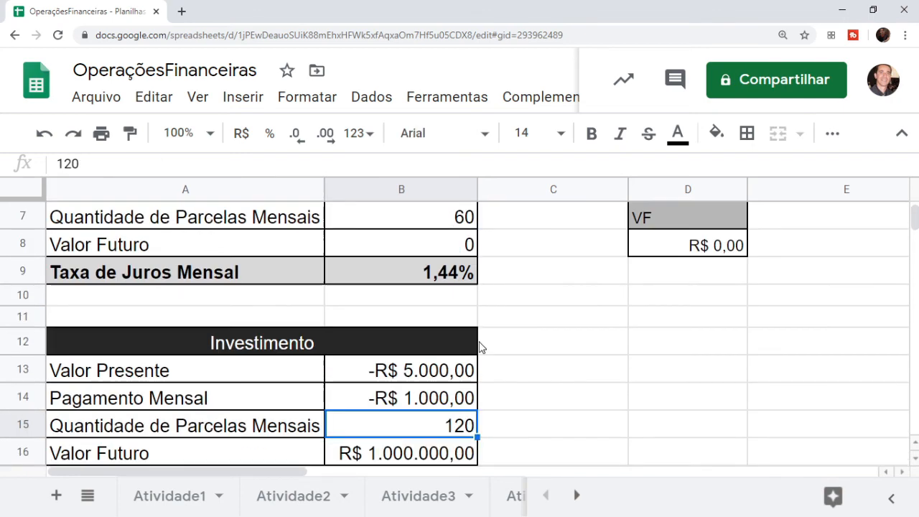
Enter the label VF in D13 beside the Investimento table.
{"action": "key", "text": "Up"}
{"action": "key", "text": "Up"}
{"action": "key", "text": "Right"}
{"action": "key", "text": "Right"}
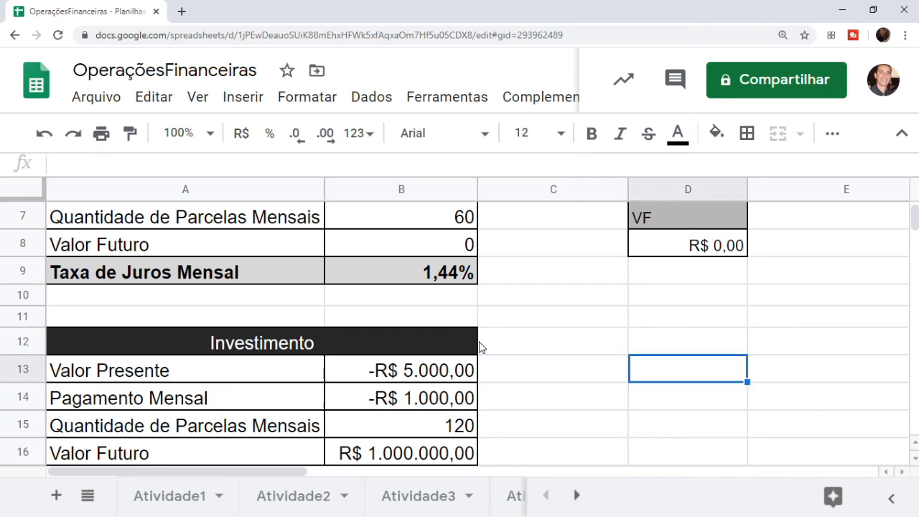
{"action": "type", "text": "V"}
{"action": "type", "text": "F"}
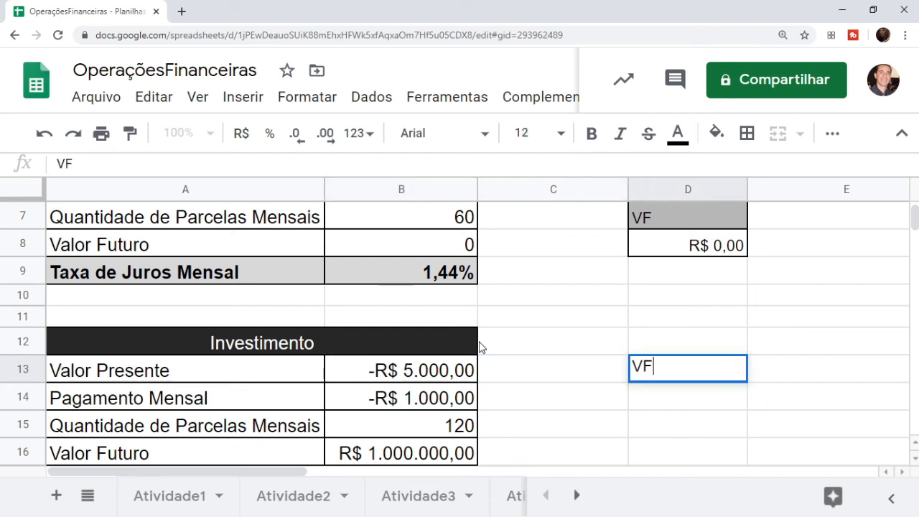
{"action": "key", "text": "Return"}
{"action": "type", "text": "="}
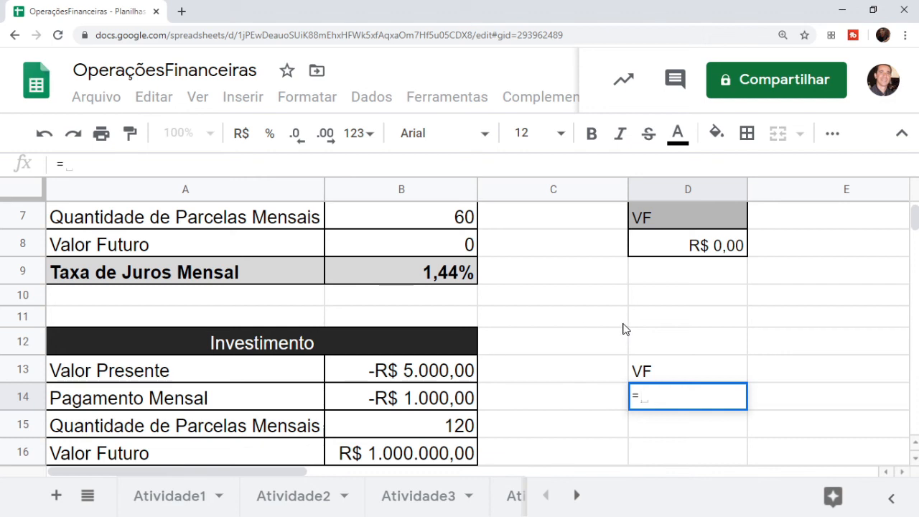
{"action": "type", "text": "("}
{"action": "key", "text": "BackSpace"}
{"action": "type", "text": "VF"}
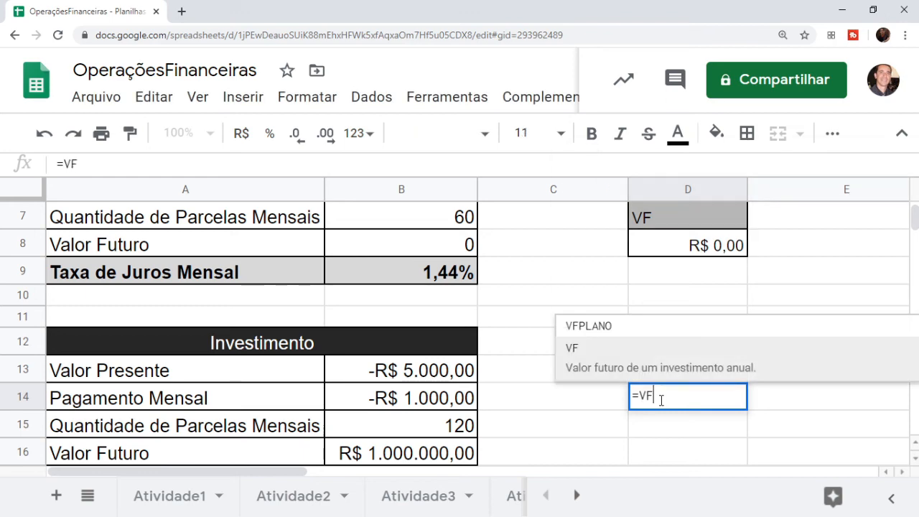
{"action": "type", "text": "("}
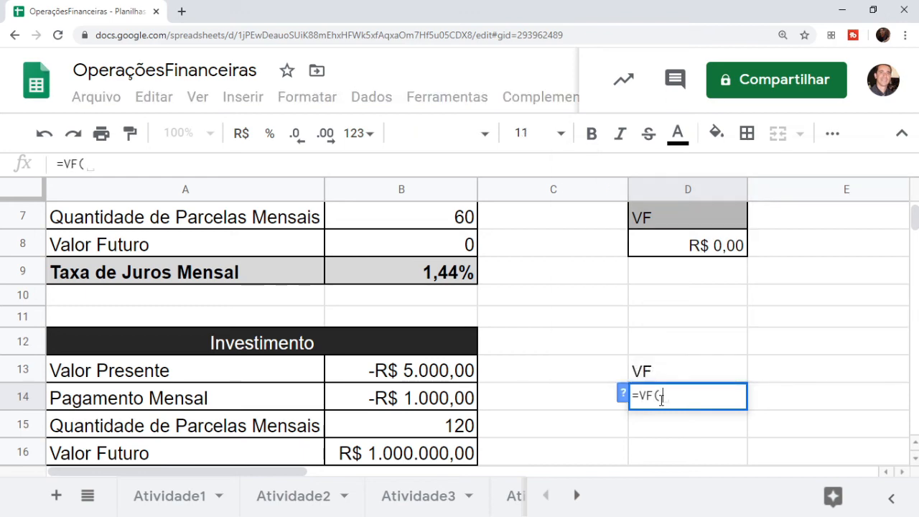
{"action": "left_click", "coordinate": [620, 396]}
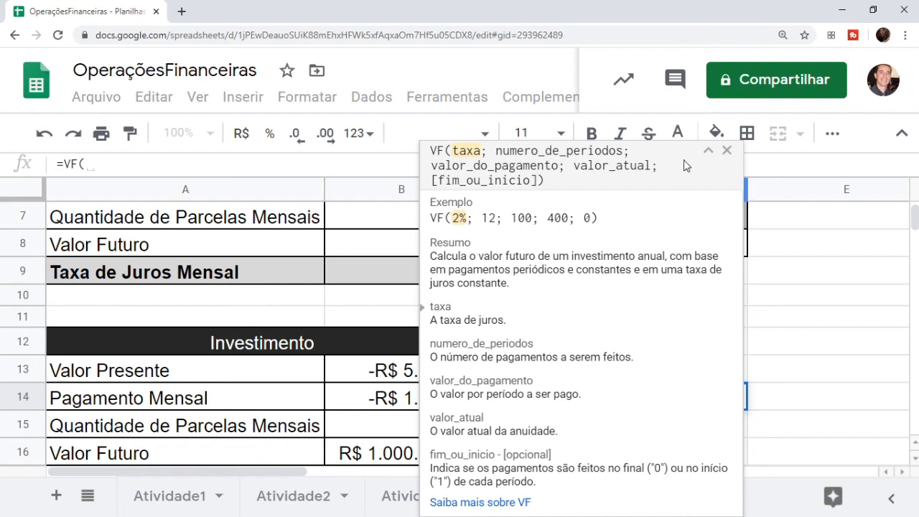
{"action": "left_click", "coordinate": [727, 150]}
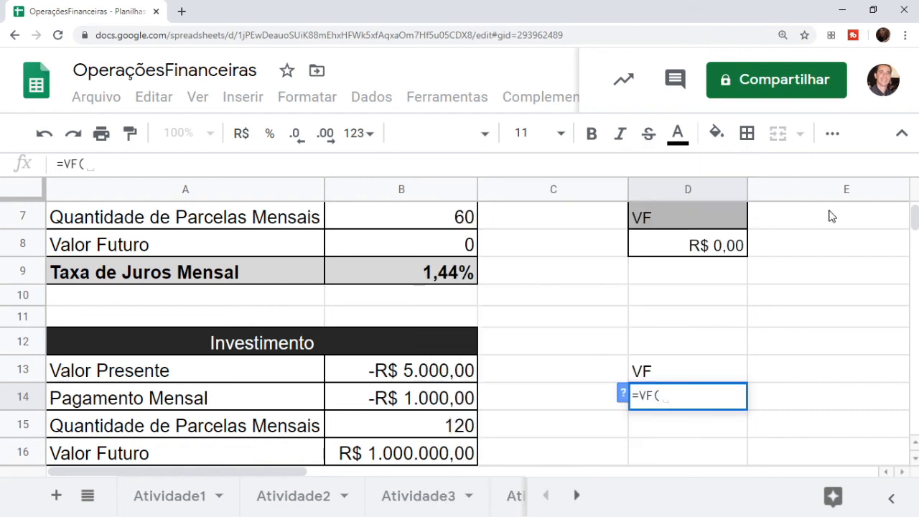
{"action": "left_click_drag", "start_coordinate": [915, 219], "coordinate": [917, 223]}
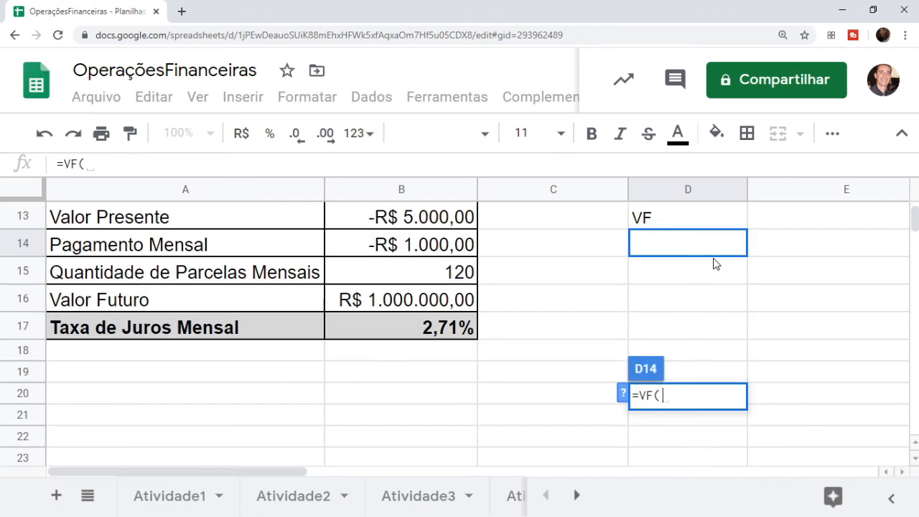
{"action": "key", "text": "Escape"}
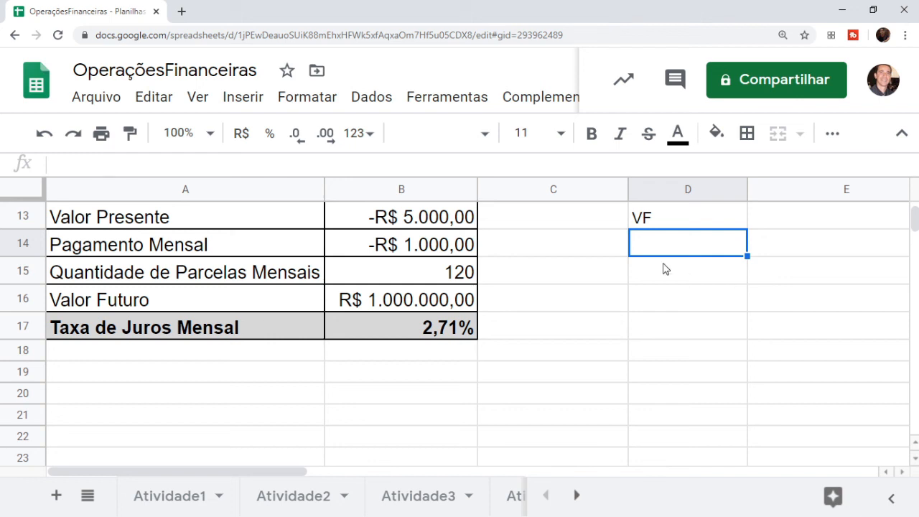
{"action": "key", "text": "ctrl+c"}
{"action": "key", "text": "Escape"}
Start a VF formula in D14 with B17 as the rate and B15 as the number of periods.
{"action": "type", "text": "=VF("}
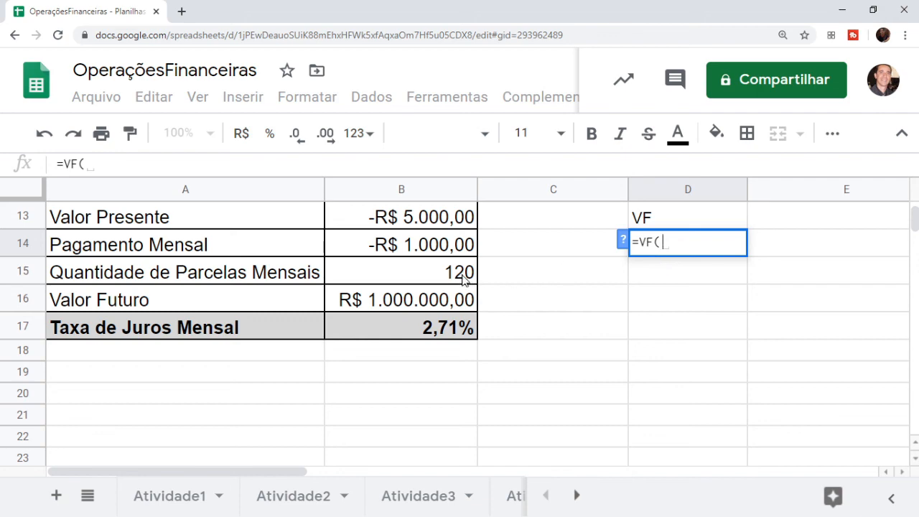
{"action": "left_click", "coordinate": [623, 239]}
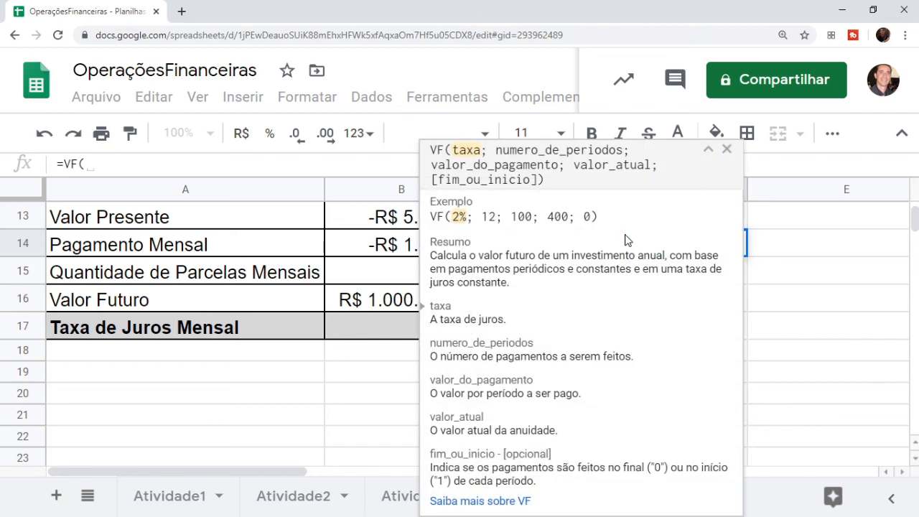
{"action": "left_click", "coordinate": [727, 149]}
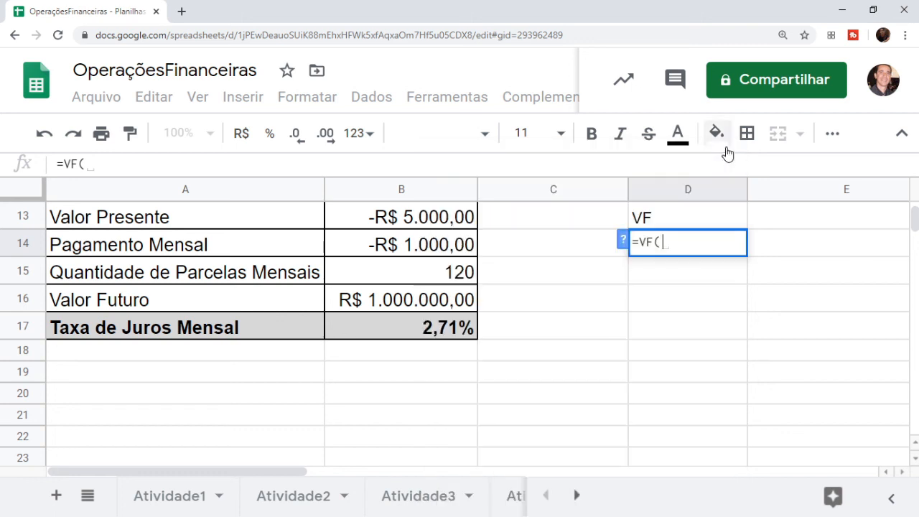
{"action": "left_click", "coordinate": [441, 332]}
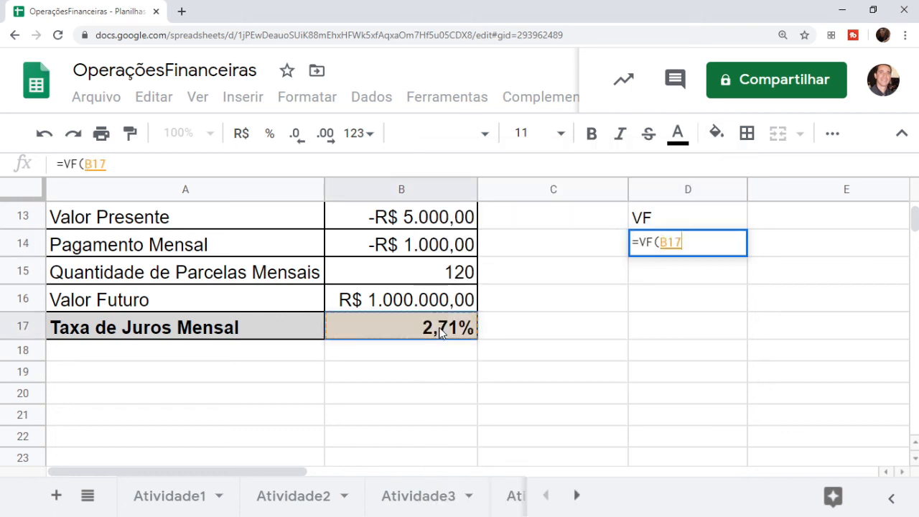
{"action": "type", "text": ";"}
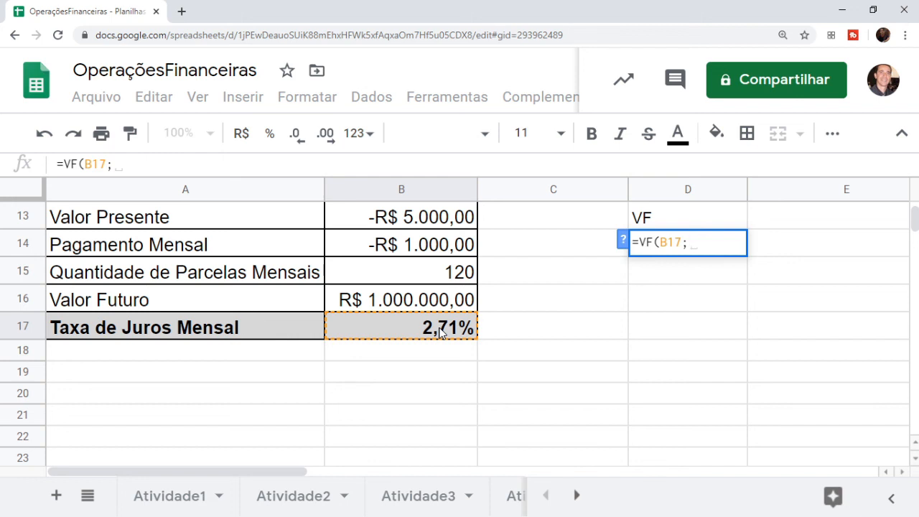
{"action": "left_click", "coordinate": [450, 276]}
{"action": "type", "text": ";"}
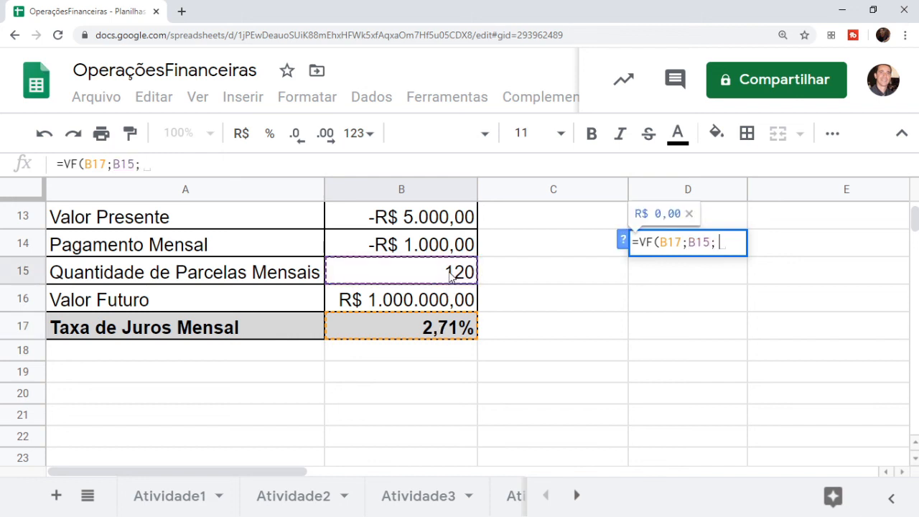
{"action": "left_click", "coordinate": [434, 225]}
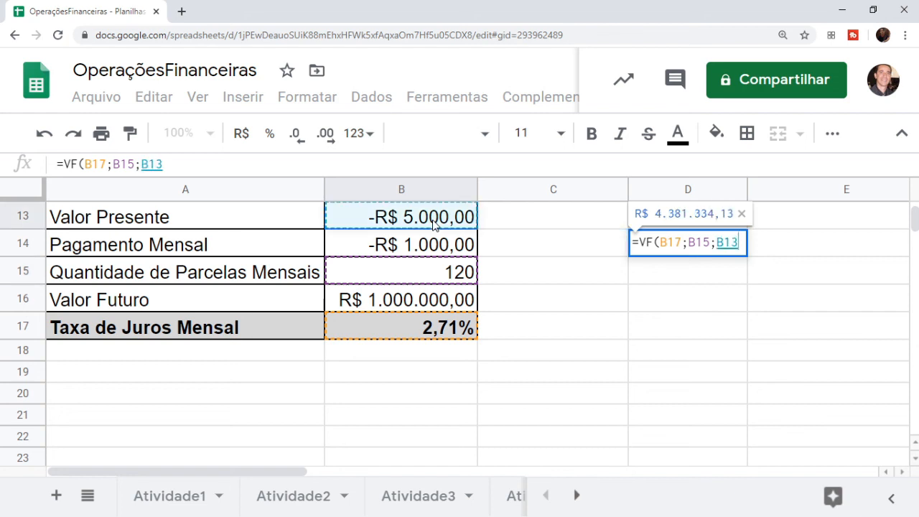
{"action": "type", "text": ";"}
{"action": "key", "text": "BackSpace"}
{"action": "key", "text": "BackSpace"}
{"action": "key", "text": "BackSpace"}
{"action": "key", "text": "BackSpace"}
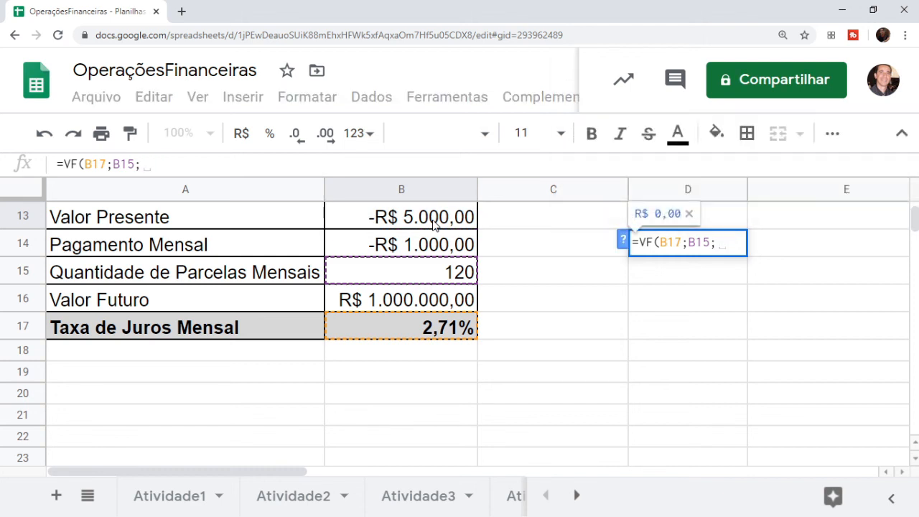
Complete the D14 formula as =VF(B17;B15;B14;B13), using the Pagamento Mensal and Valor Presente cells as the last two arguments.
{"action": "left_click", "coordinate": [399, 245]}
{"action": "type", "text": ";"}
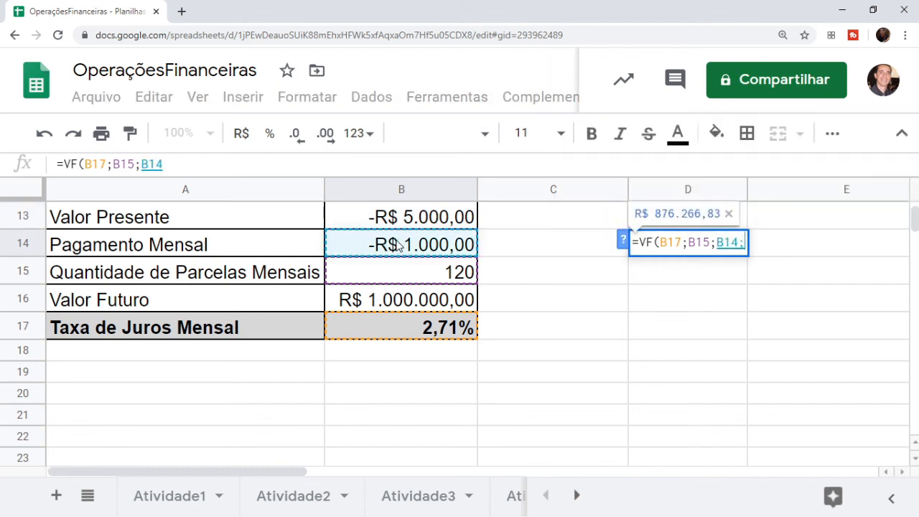
{"action": "left_click", "coordinate": [380, 218]}
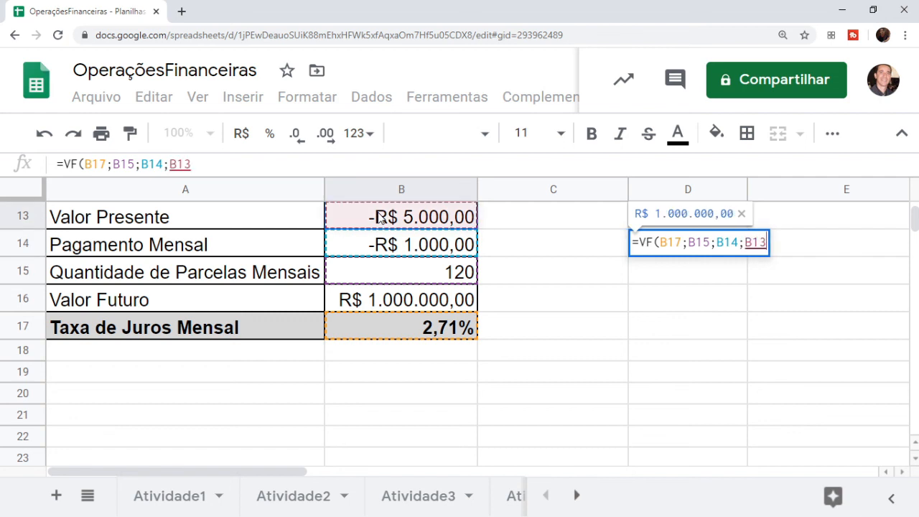
{"action": "type", "text": ")"}
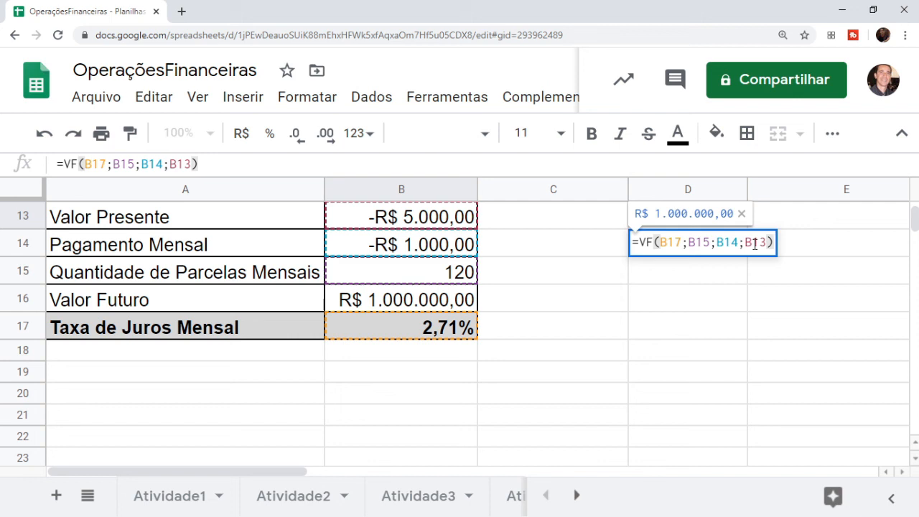
{"action": "key", "text": "Return"}
{"action": "left_click", "coordinate": [706, 246]}
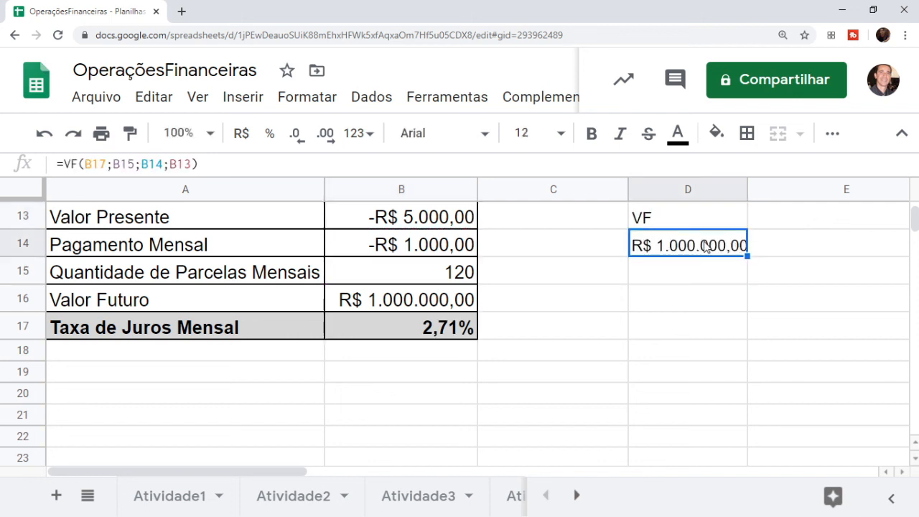